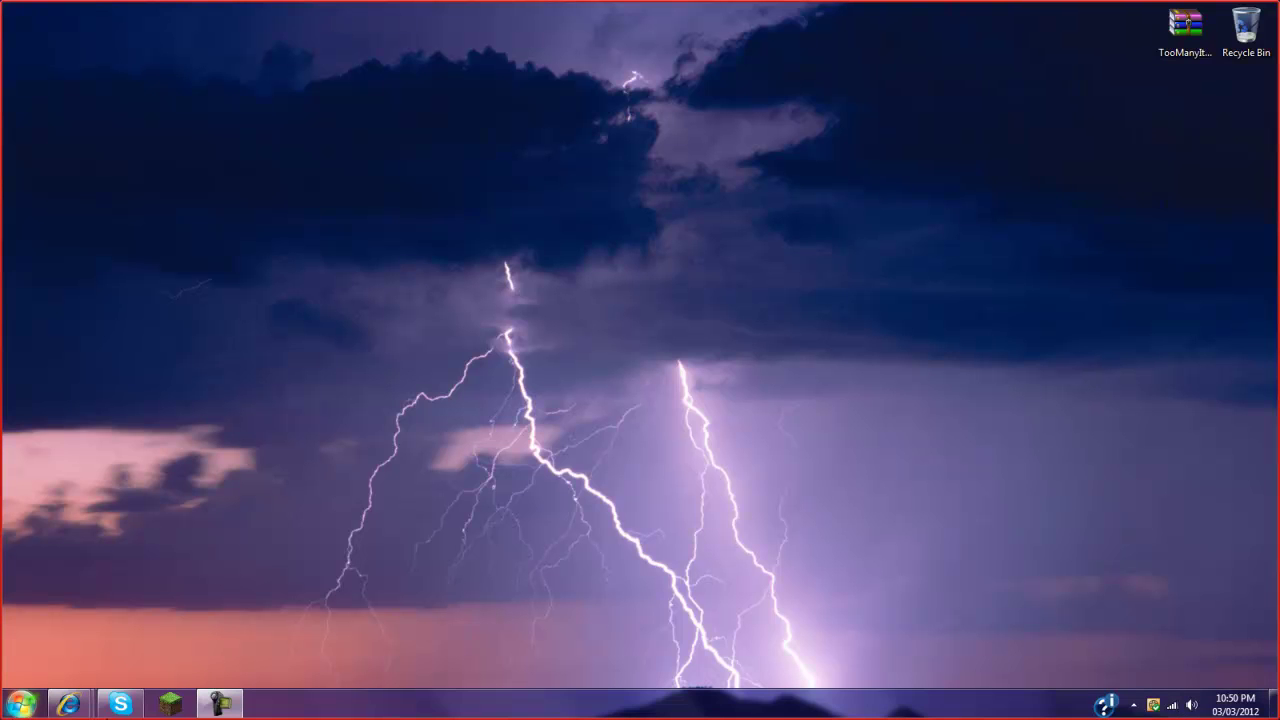
Bring the adf.ly browser window forward, go to the other link's tab, and reload it for a skippable ad
mouse_move(68, 704)
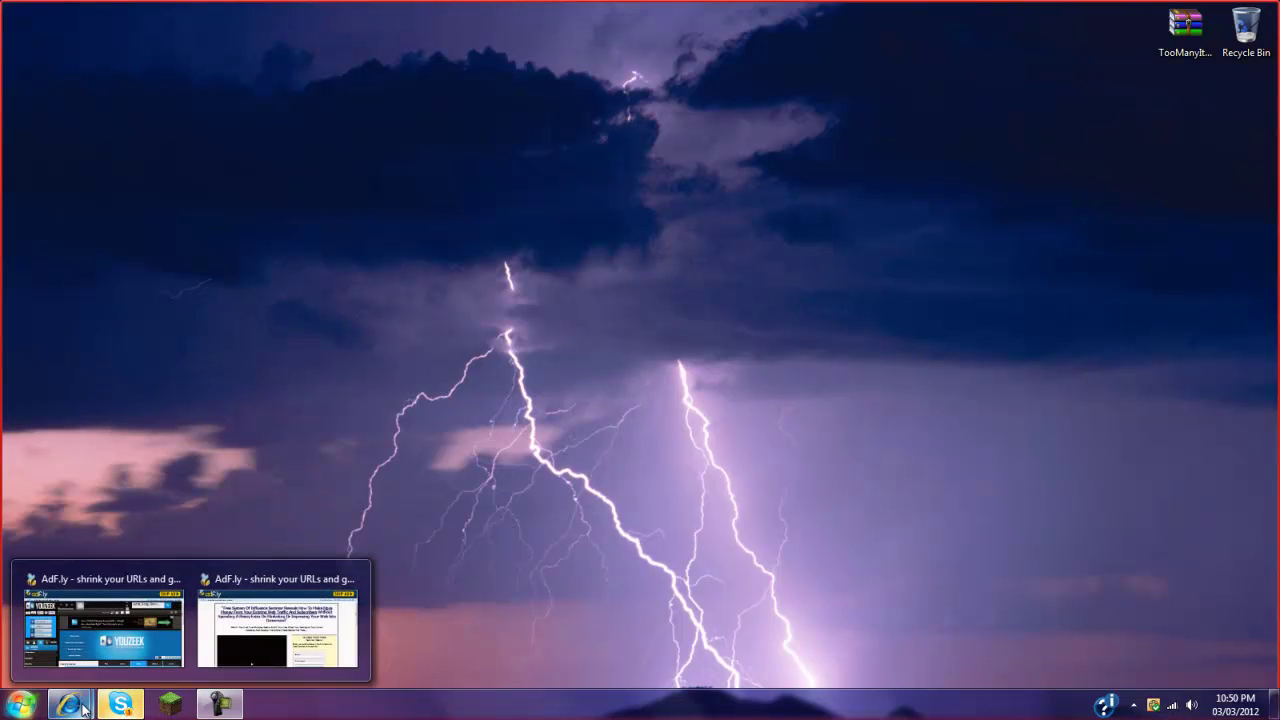
mouse_move(117, 655)
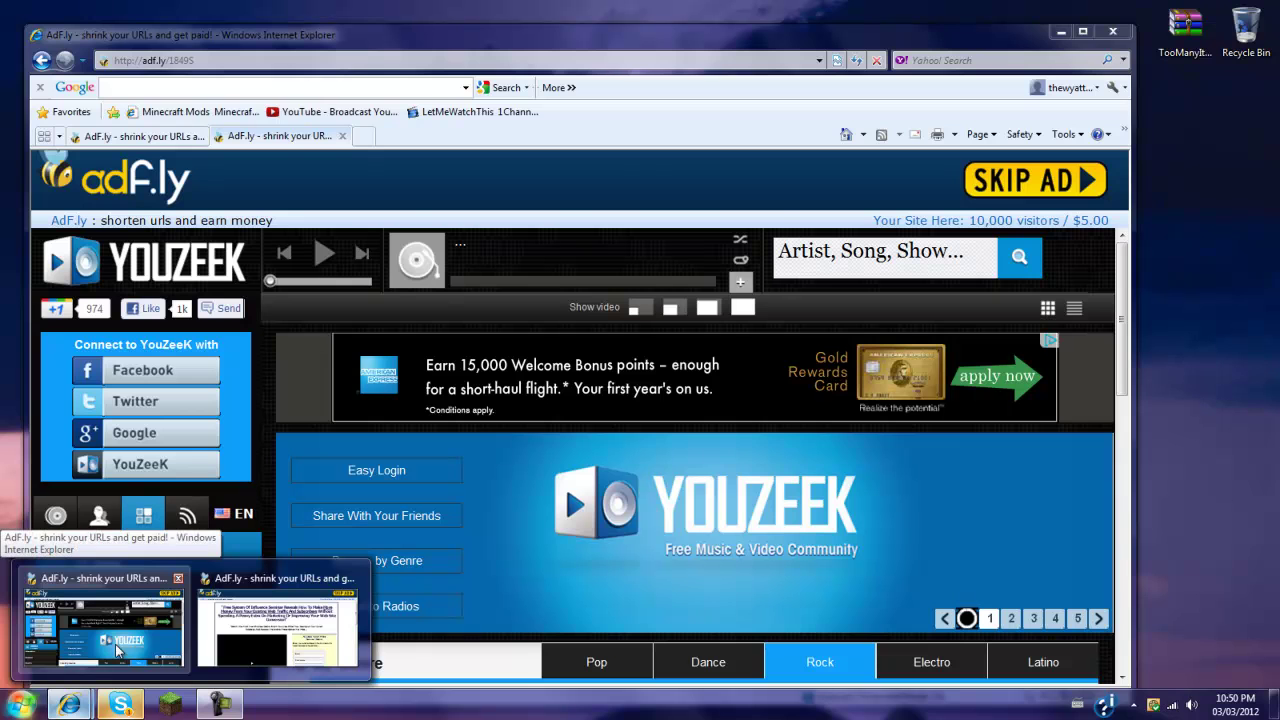
click(133, 648)
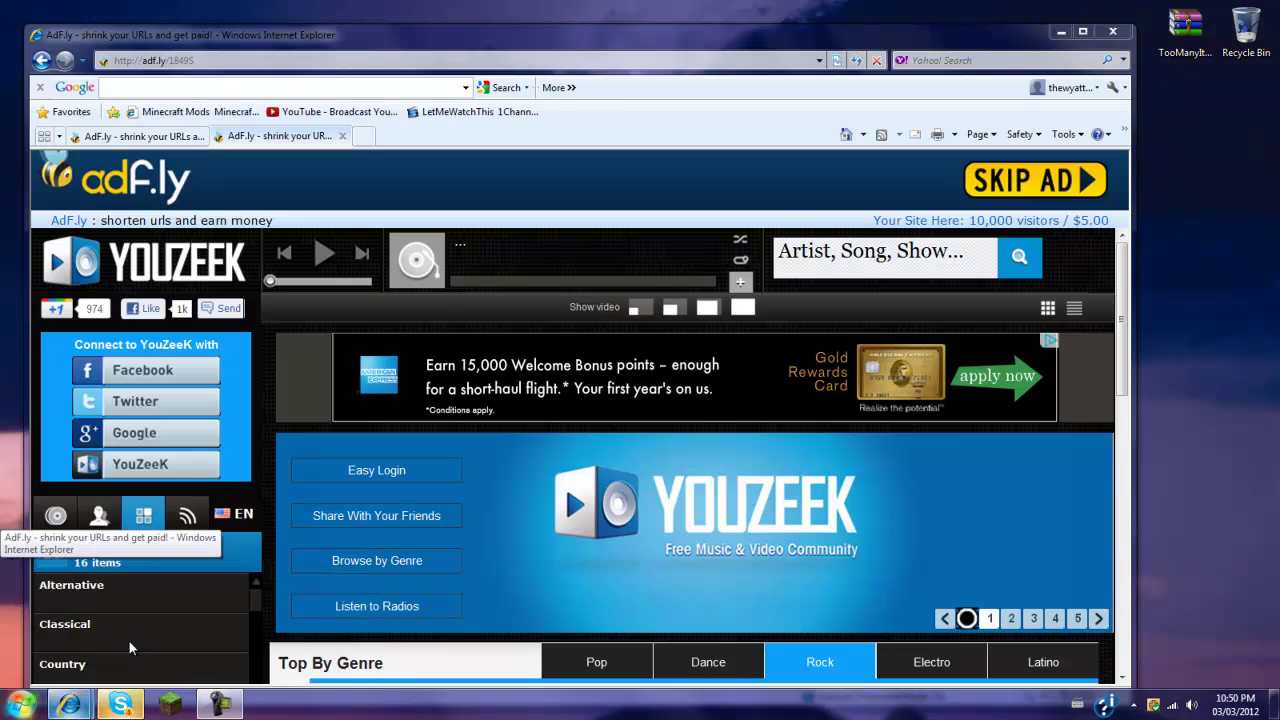
click(230, 138)
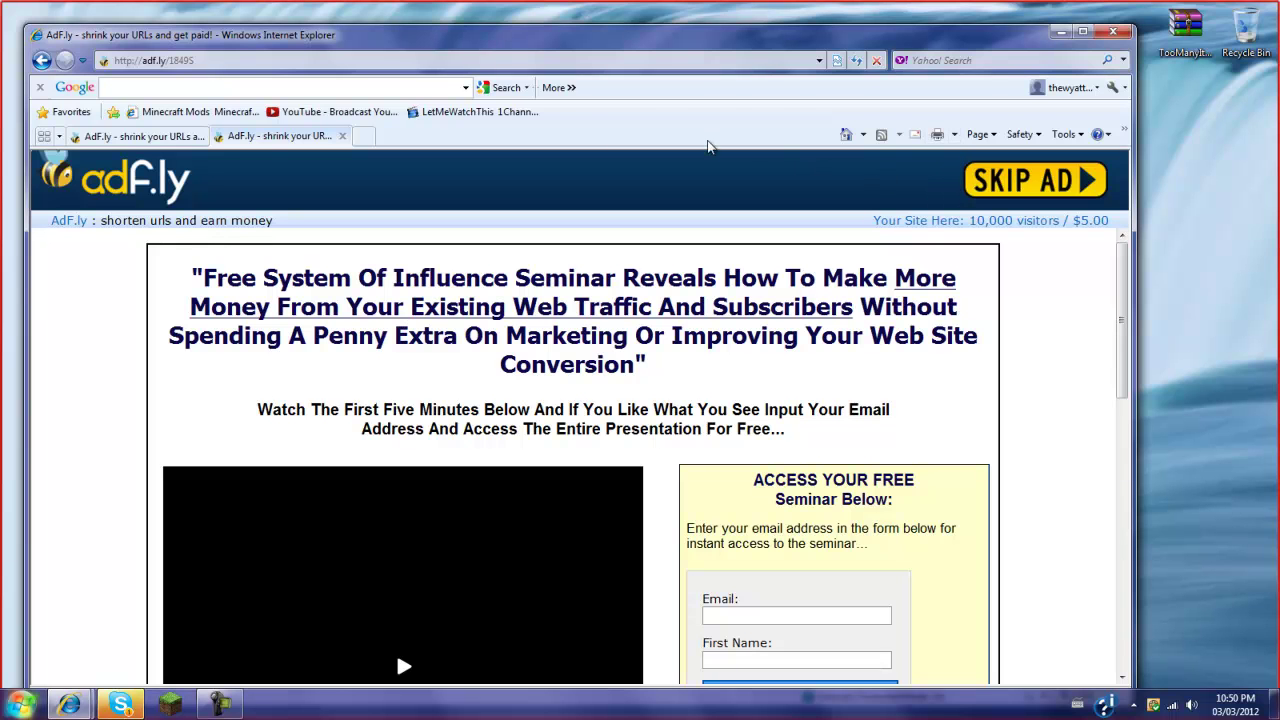
click(856, 60)
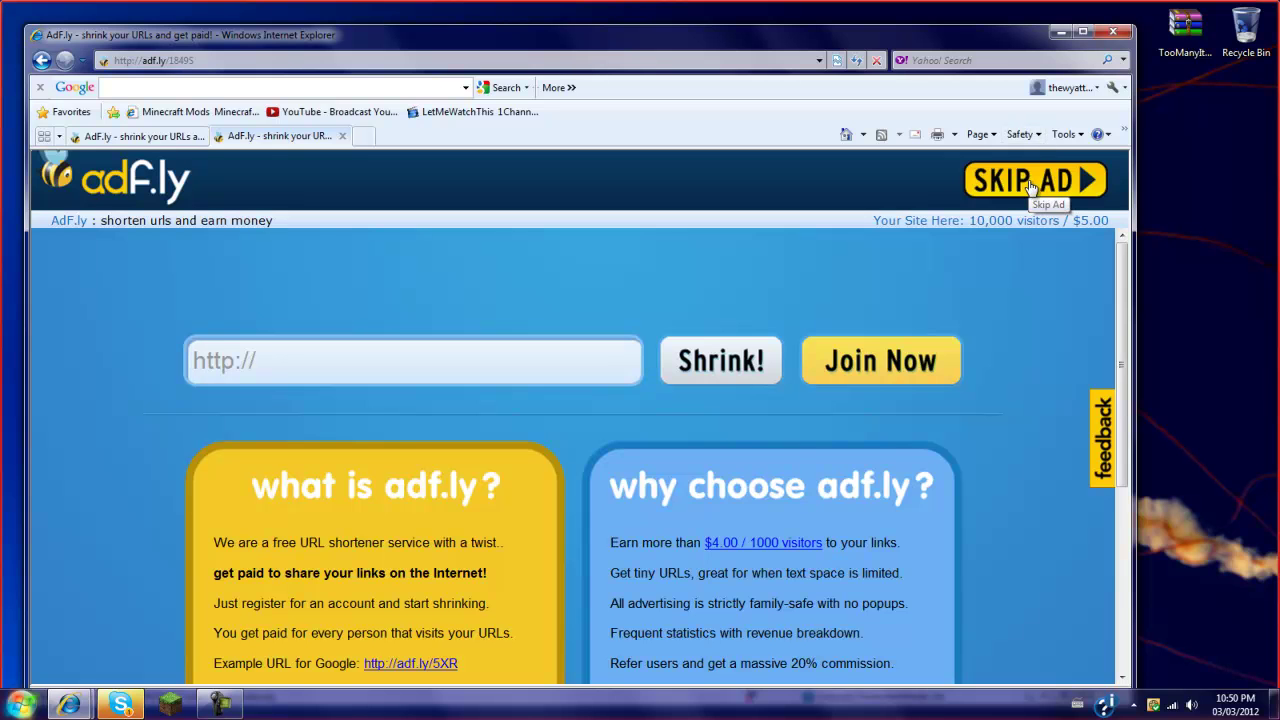
Skip the ad, save ModLoader.zip to the Desktop, and open the download
click(1030, 184)
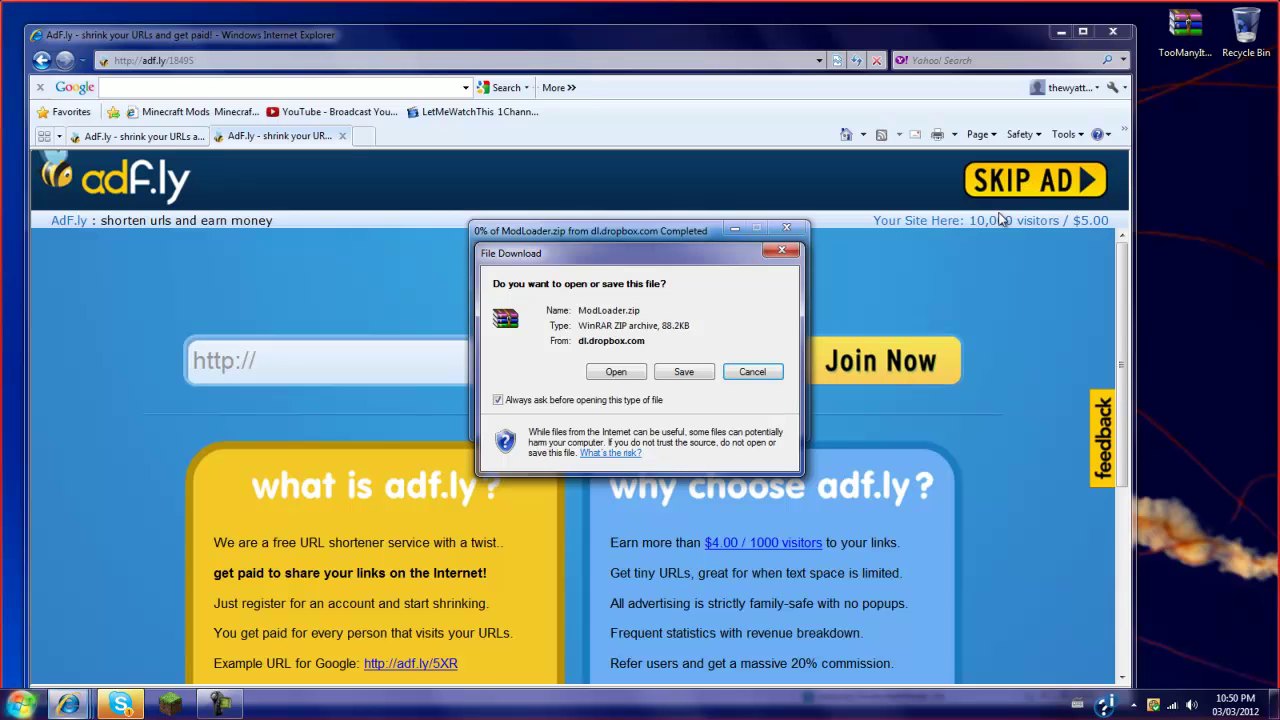
click(688, 373)
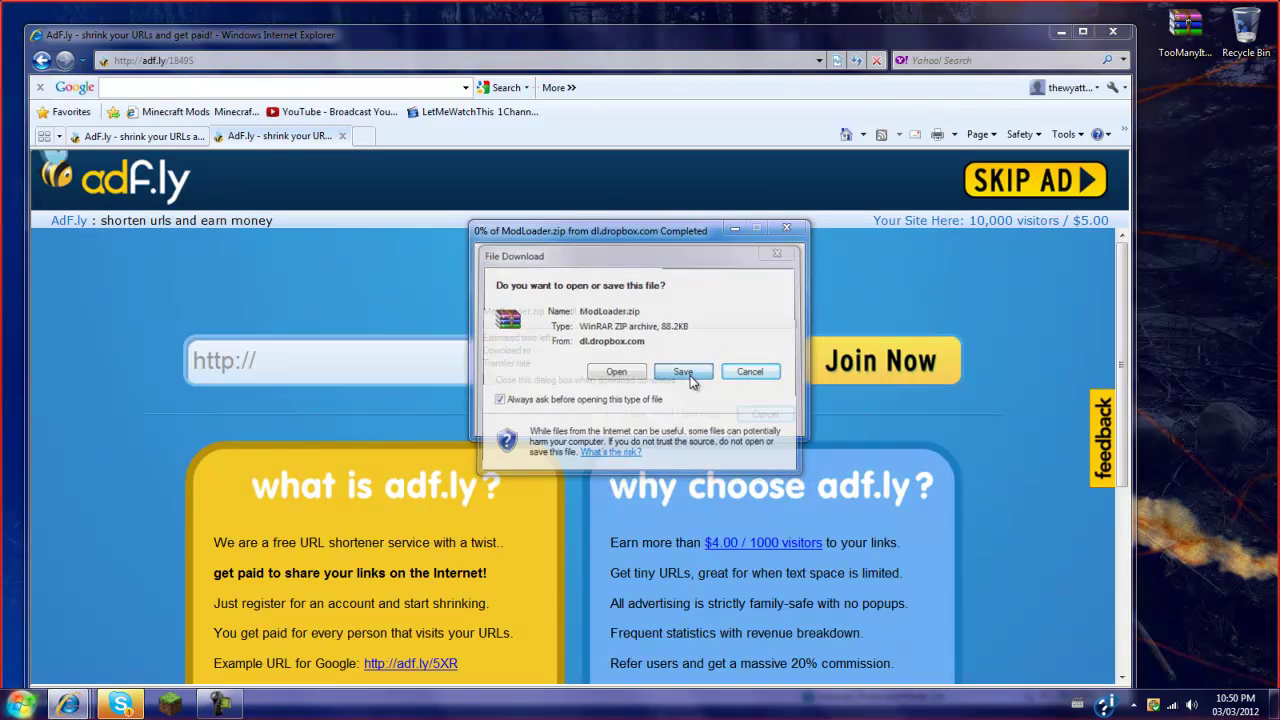
click(553, 355)
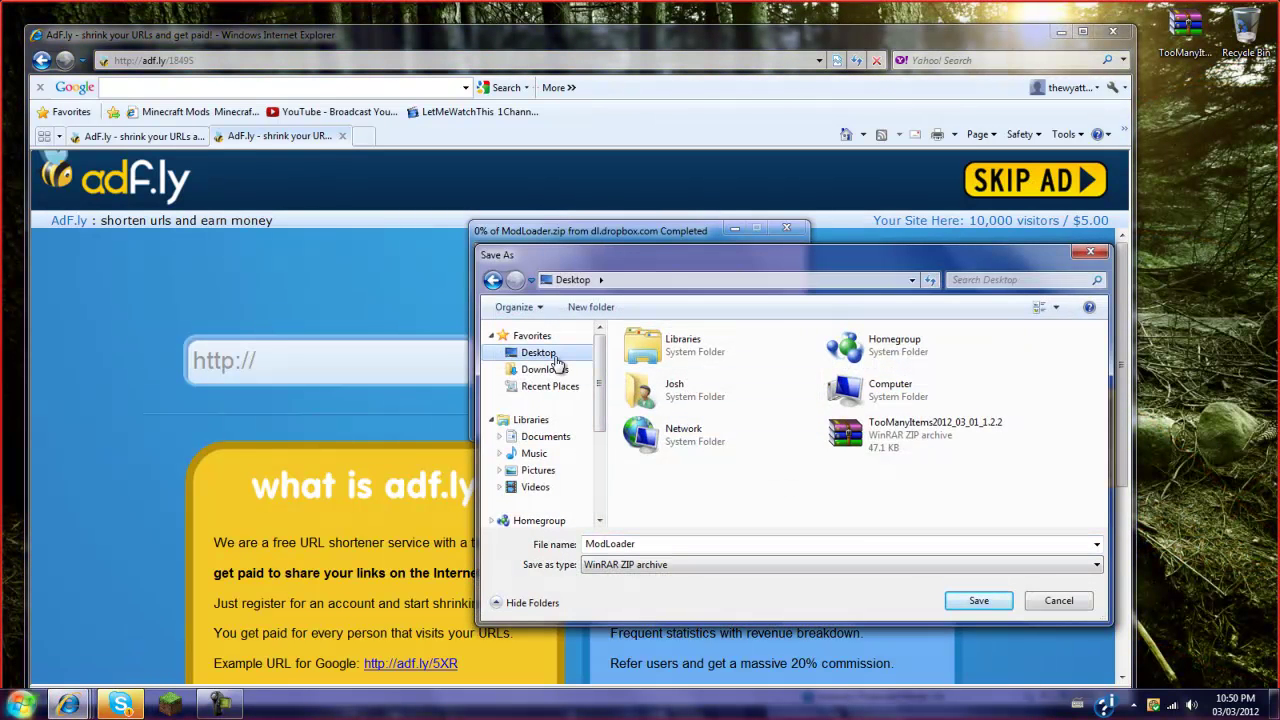
click(979, 600)
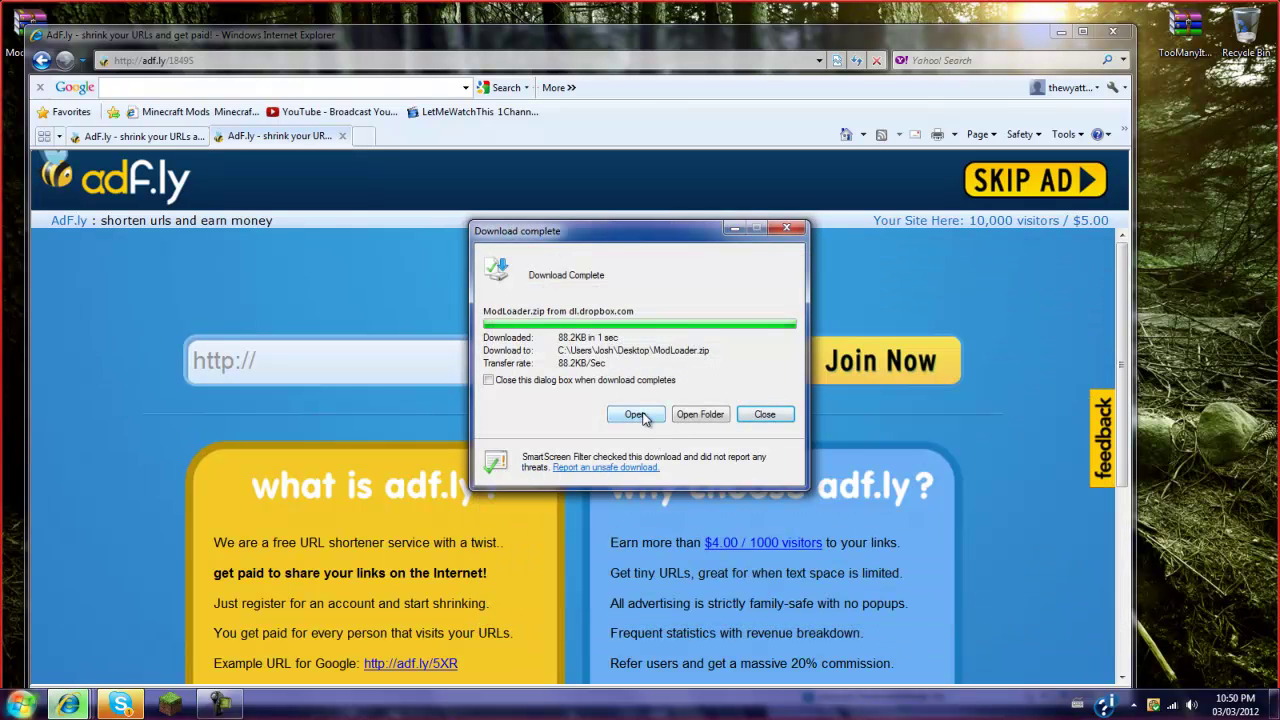
click(640, 415)
Let WinRAR open ModLoader.zip, maximize it to view the class files, then minimize it
click(721, 445)
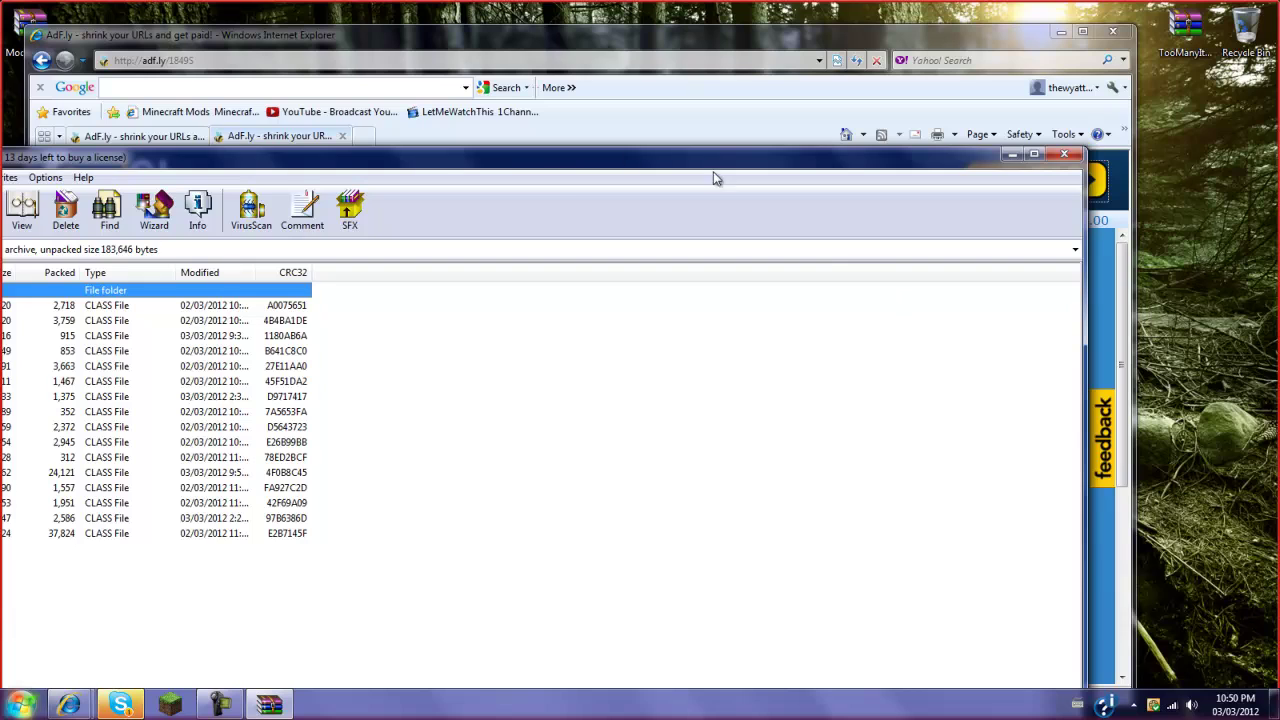
drag(510, 173, 1263, 233)
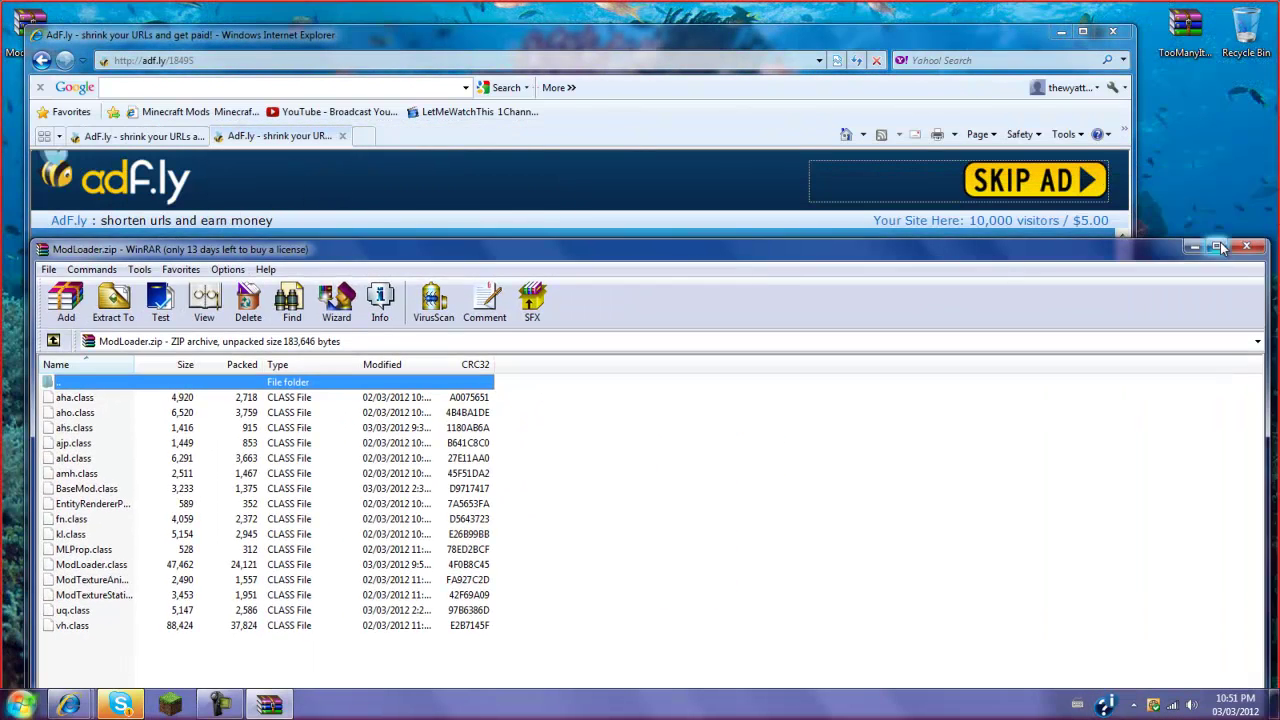
click(1217, 246)
click(1207, 10)
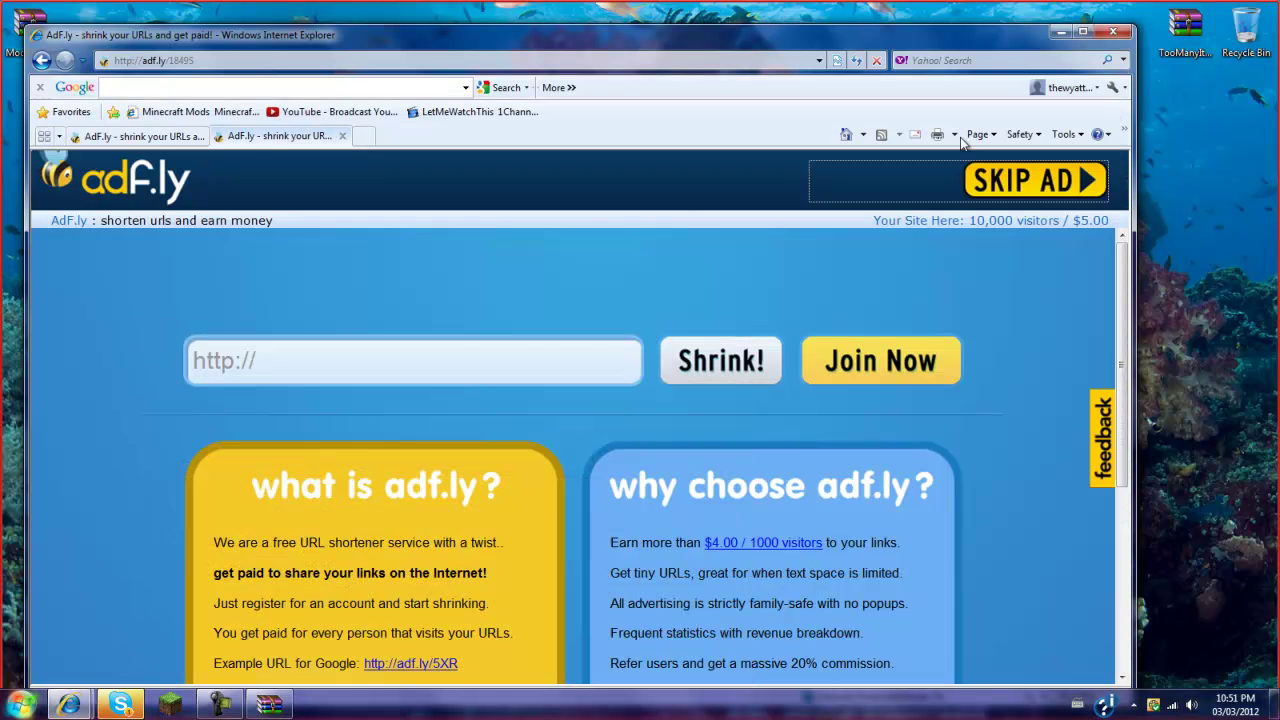
On the other adf.ly tab, skip the ad, save AudioMod.zip to the Desktop, and open it
click(160, 136)
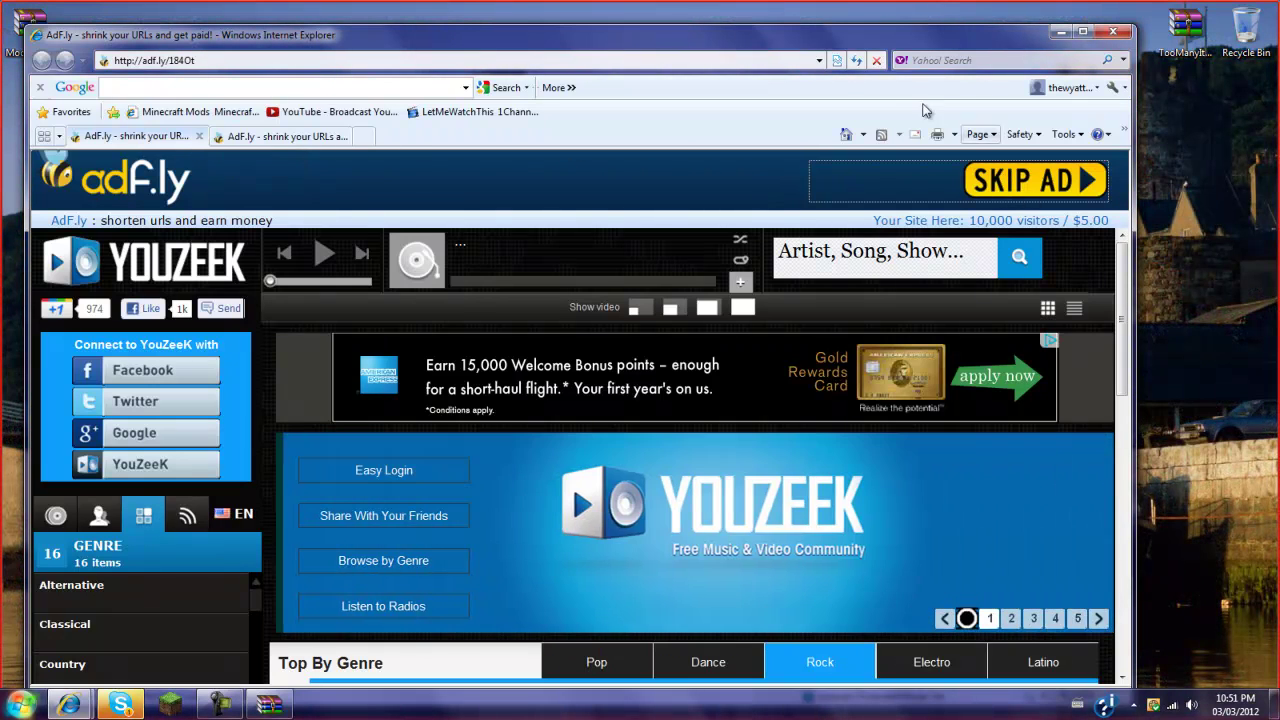
click(1012, 190)
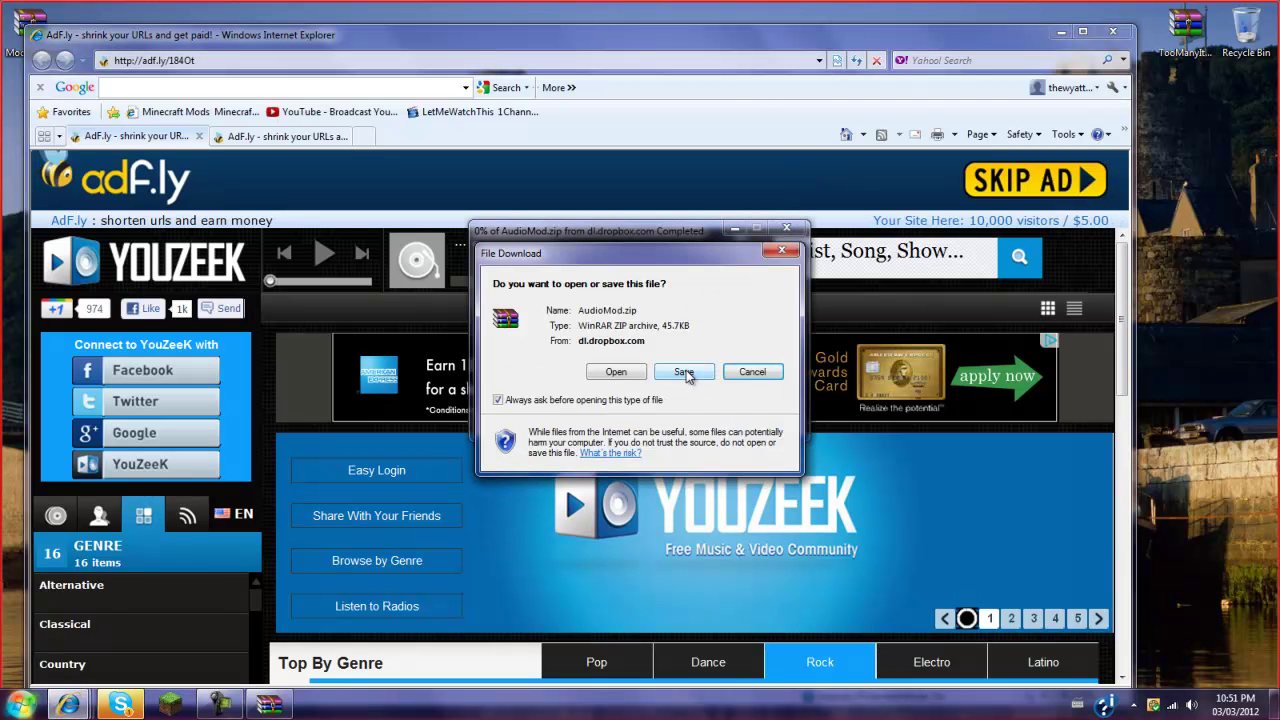
click(684, 372)
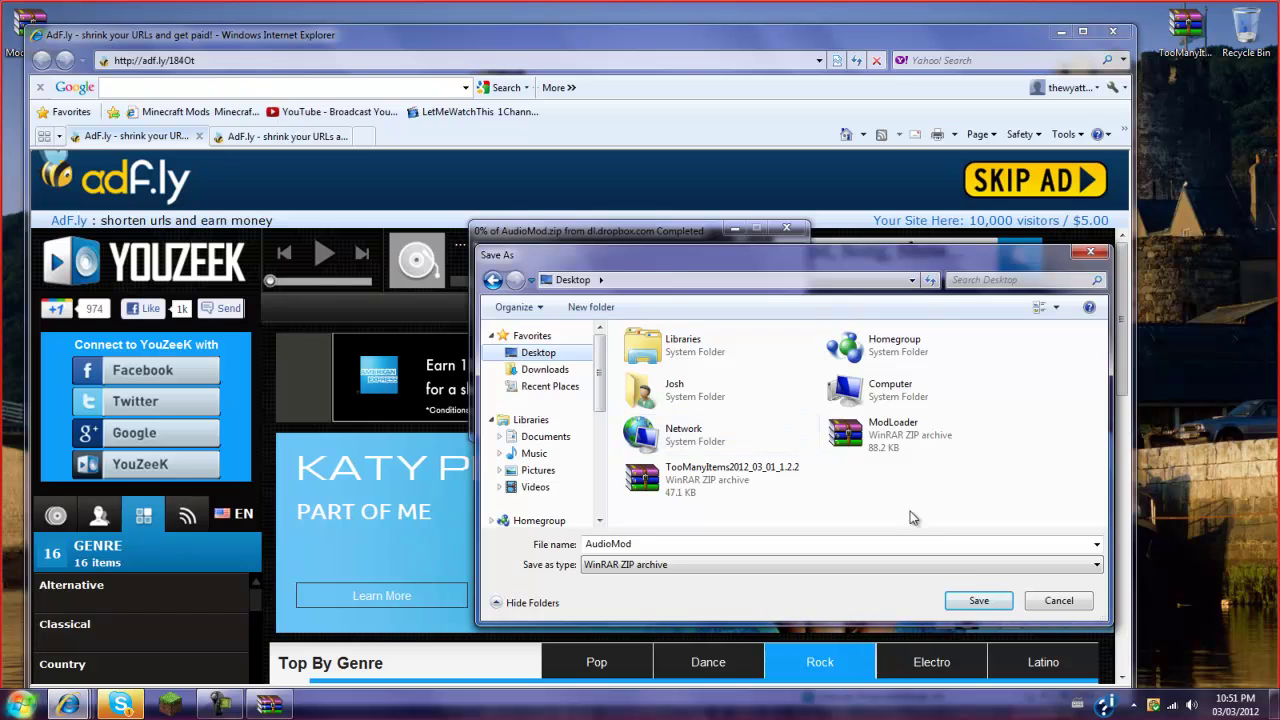
click(978, 599)
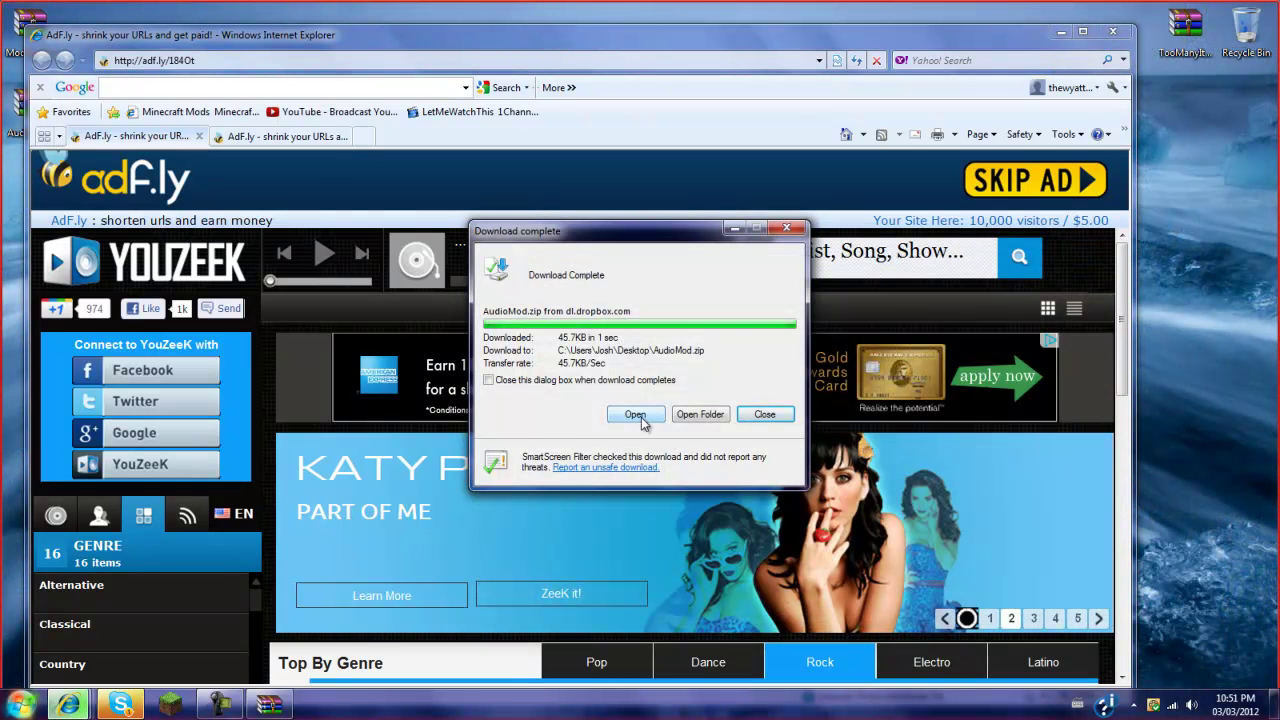
click(636, 415)
Let WinRAR open AudioMod.zip, minimize the browser, then reposition and close the archive window
click(724, 445)
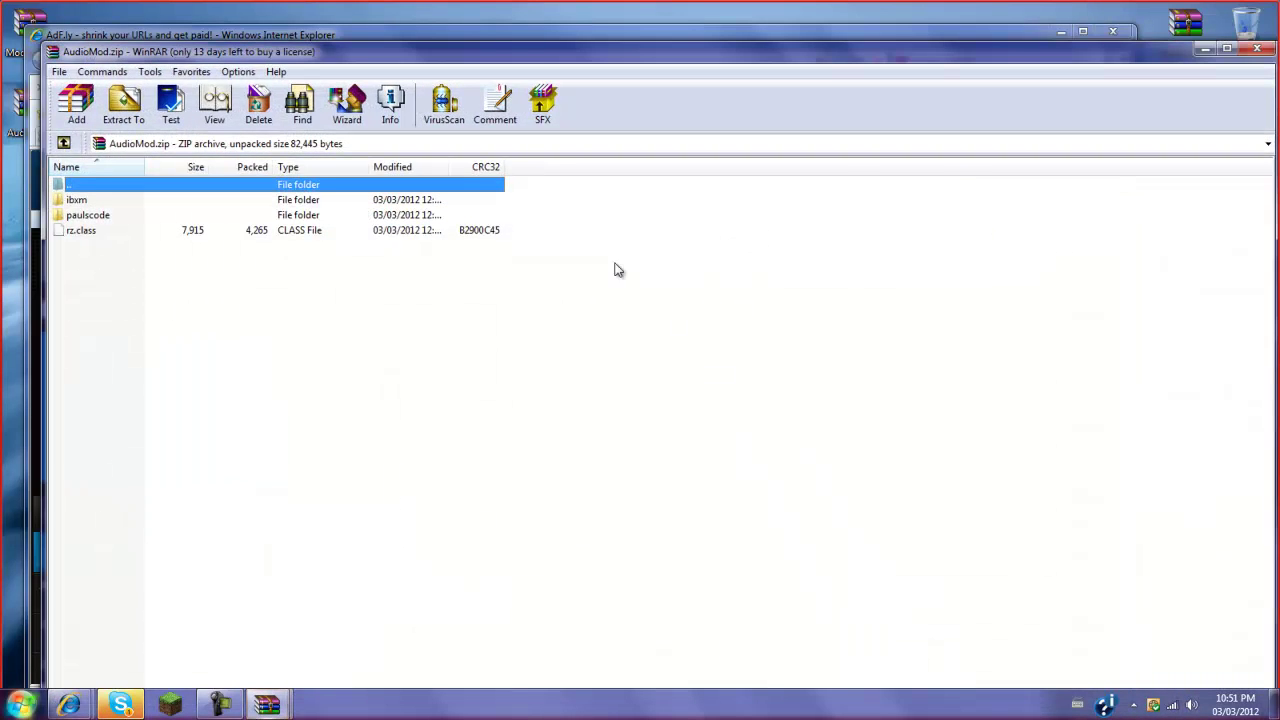
key(super+Left)
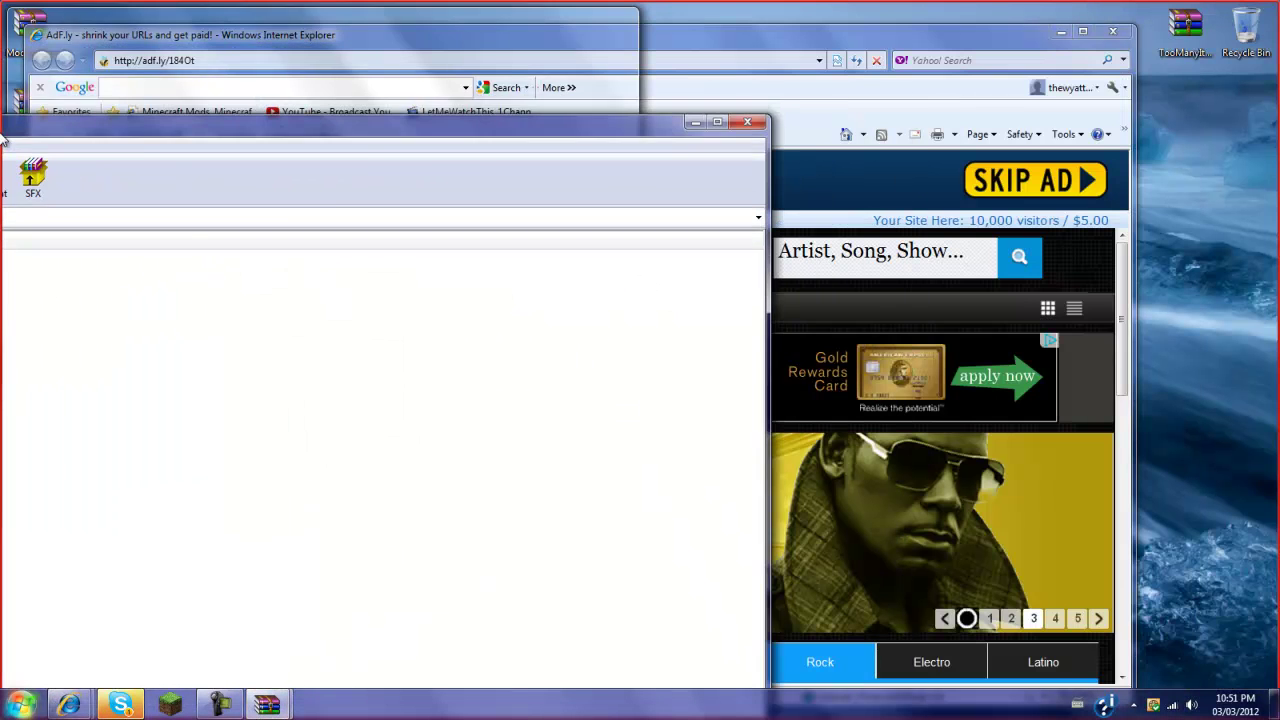
click(1016, 39)
click(1064, 32)
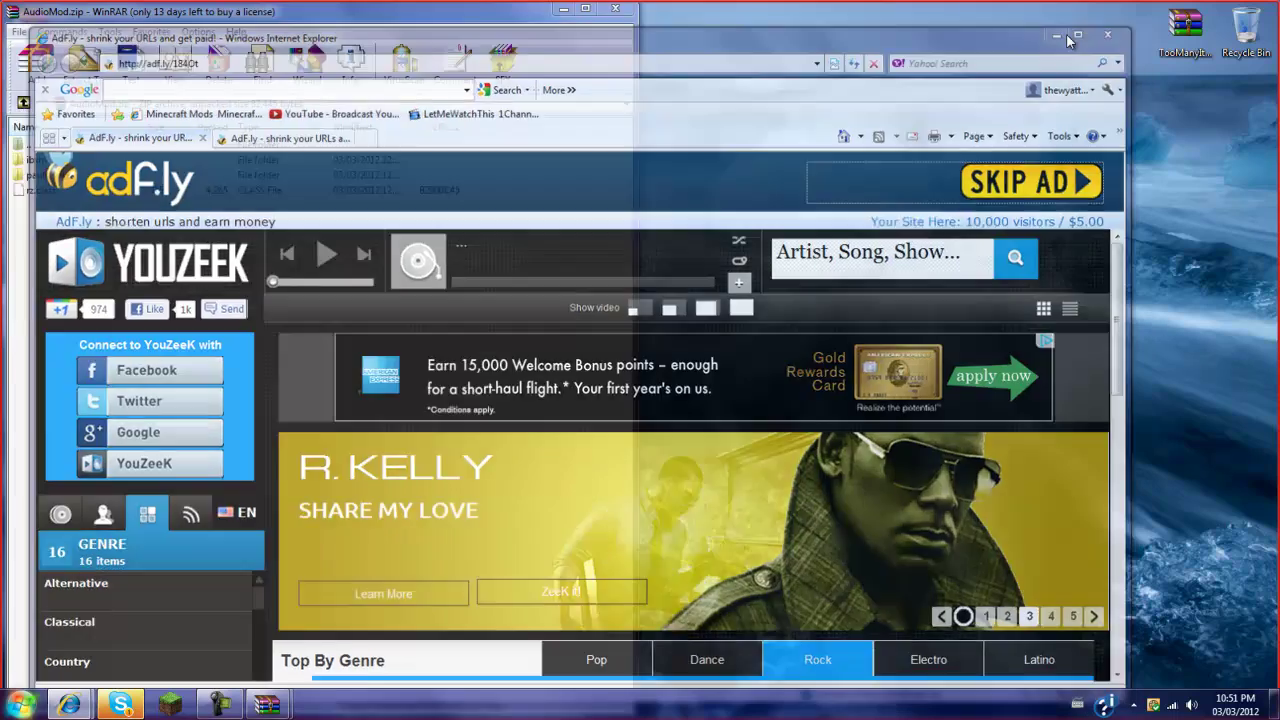
drag(399, 19, 972, 72)
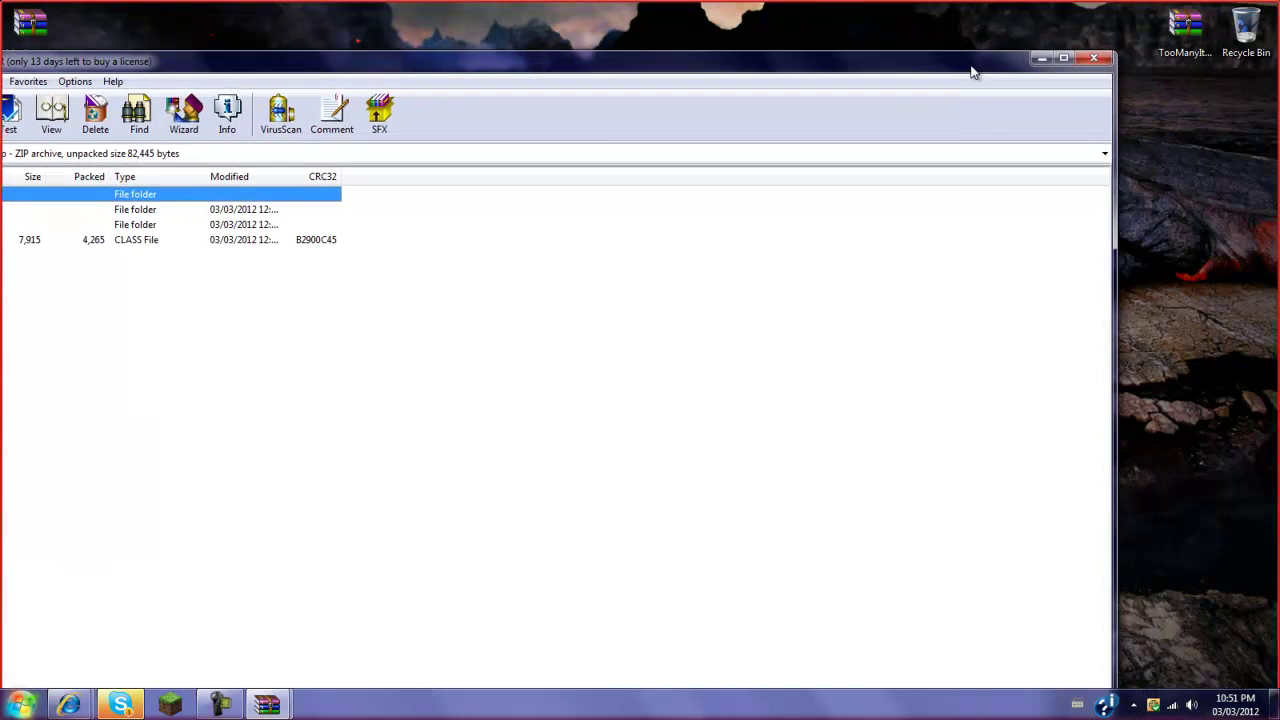
click(1106, 58)
Browse via %appdata% to .minecraft\bin and right-click the minecraft jar file
key(super)
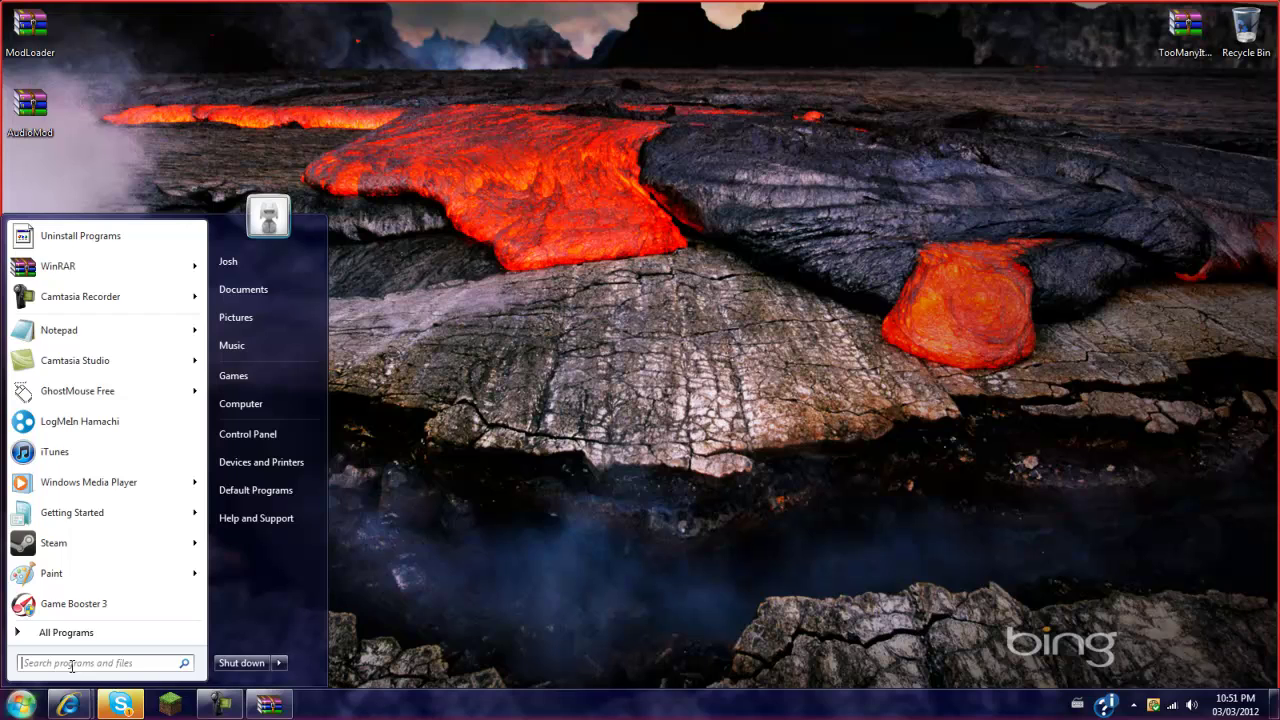
text(%)
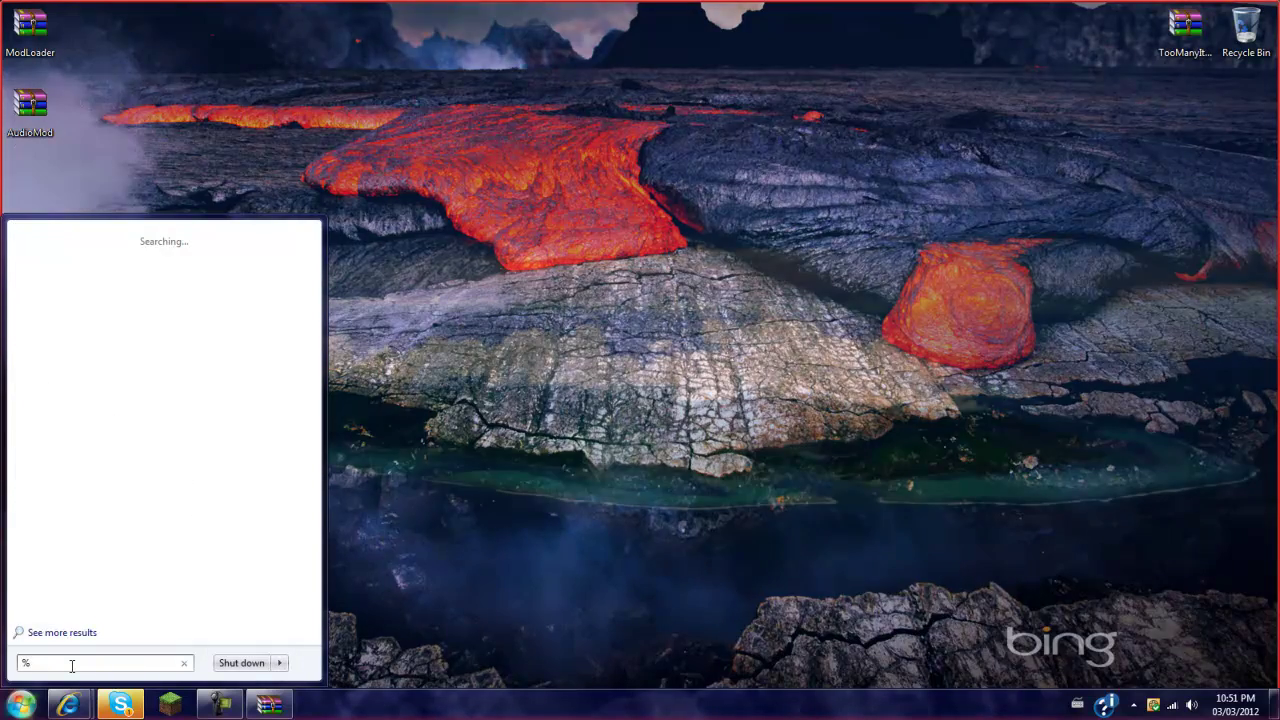
text(appdata)
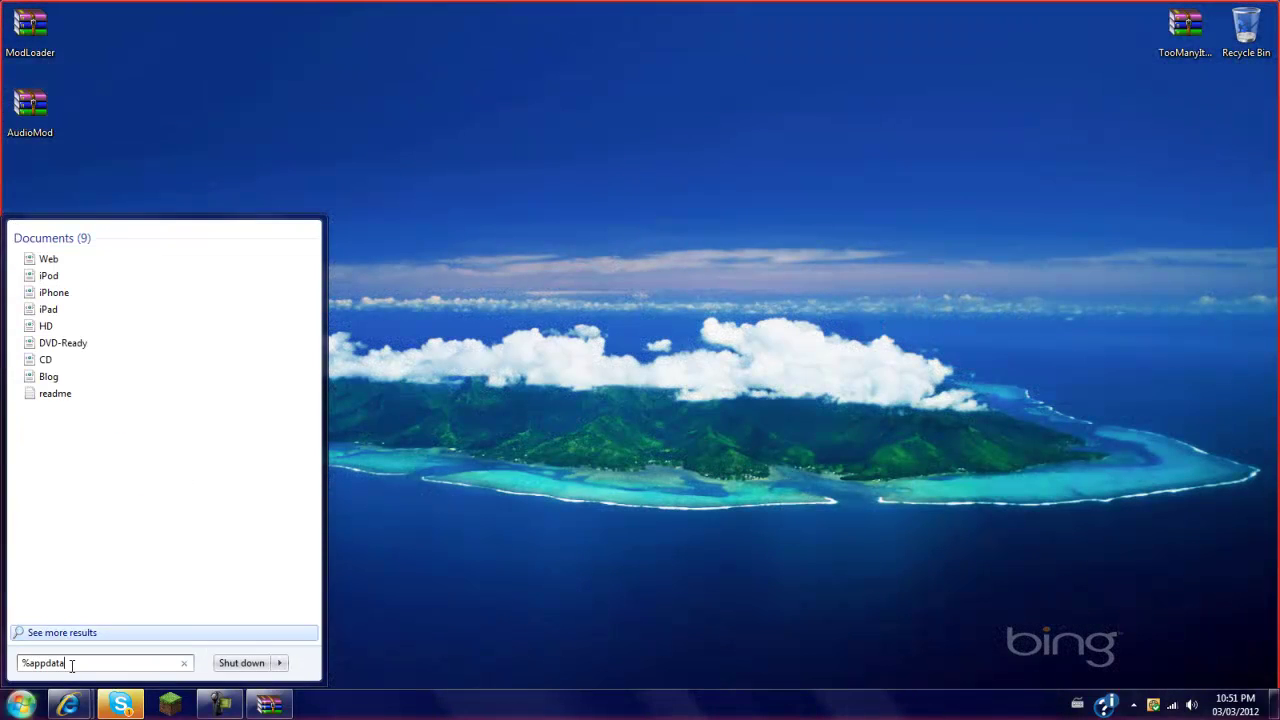
text(%)
key(Return)
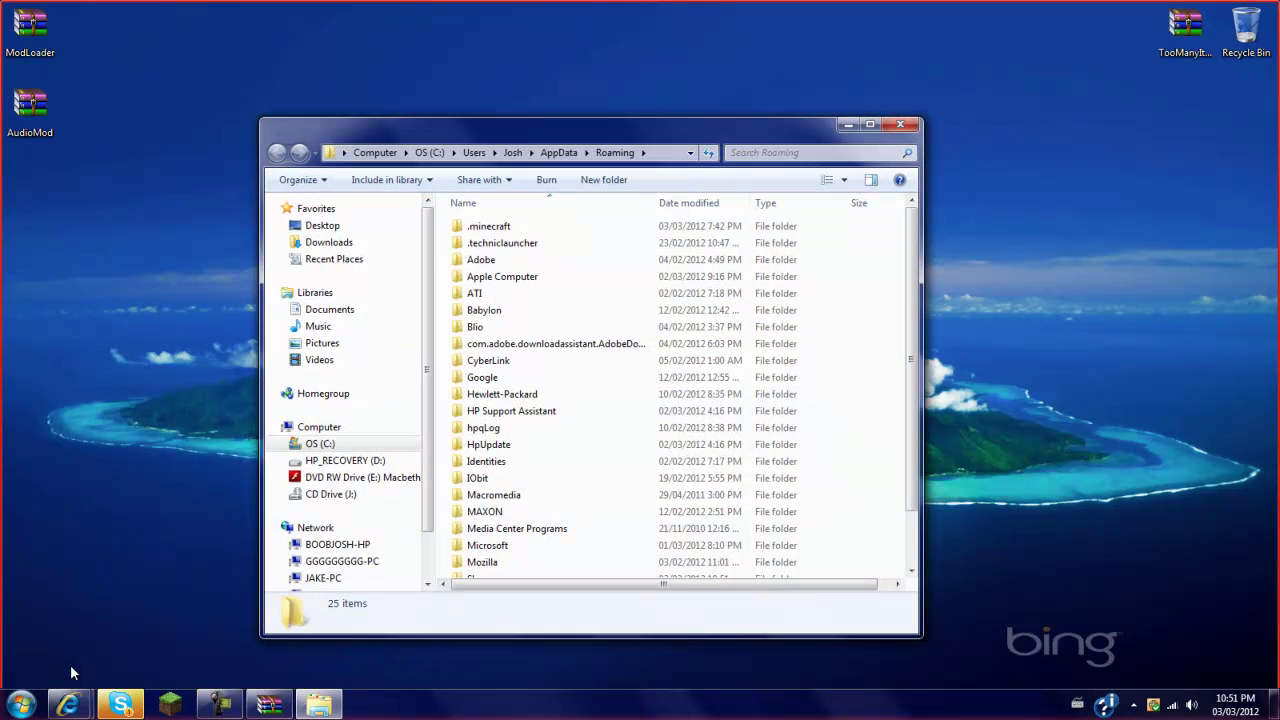
double_click(508, 225)
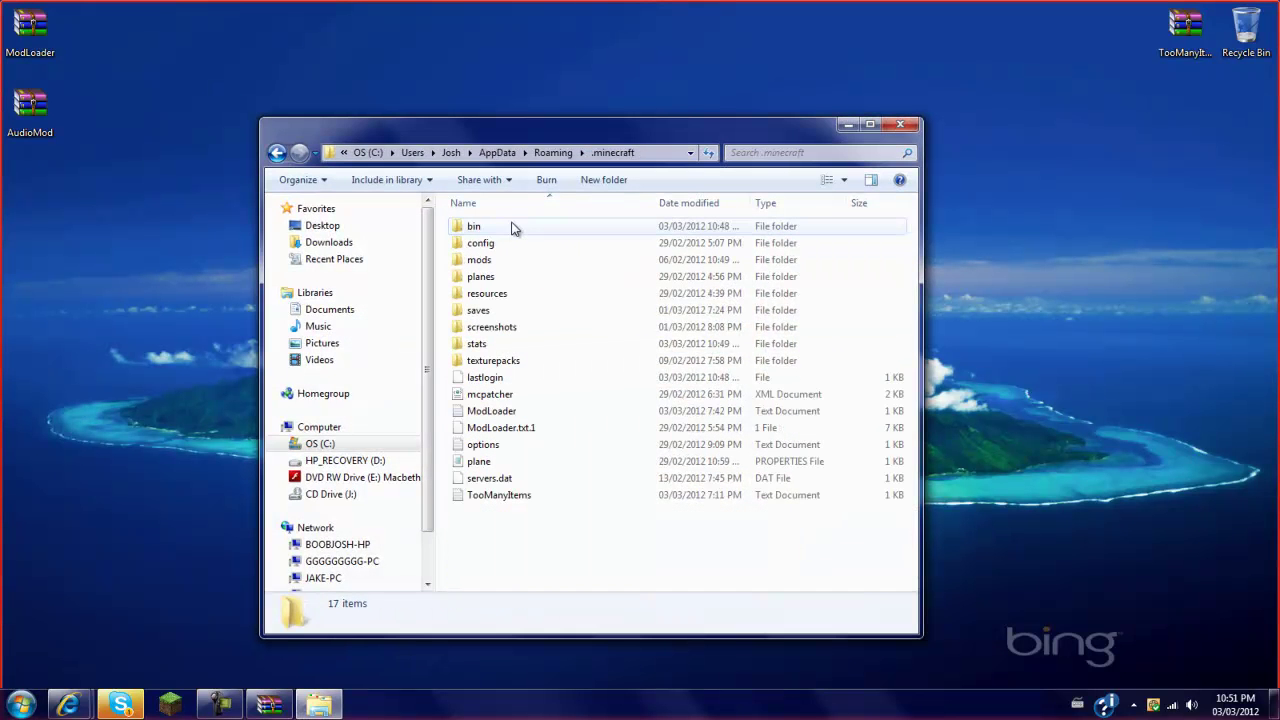
double_click(473, 227)
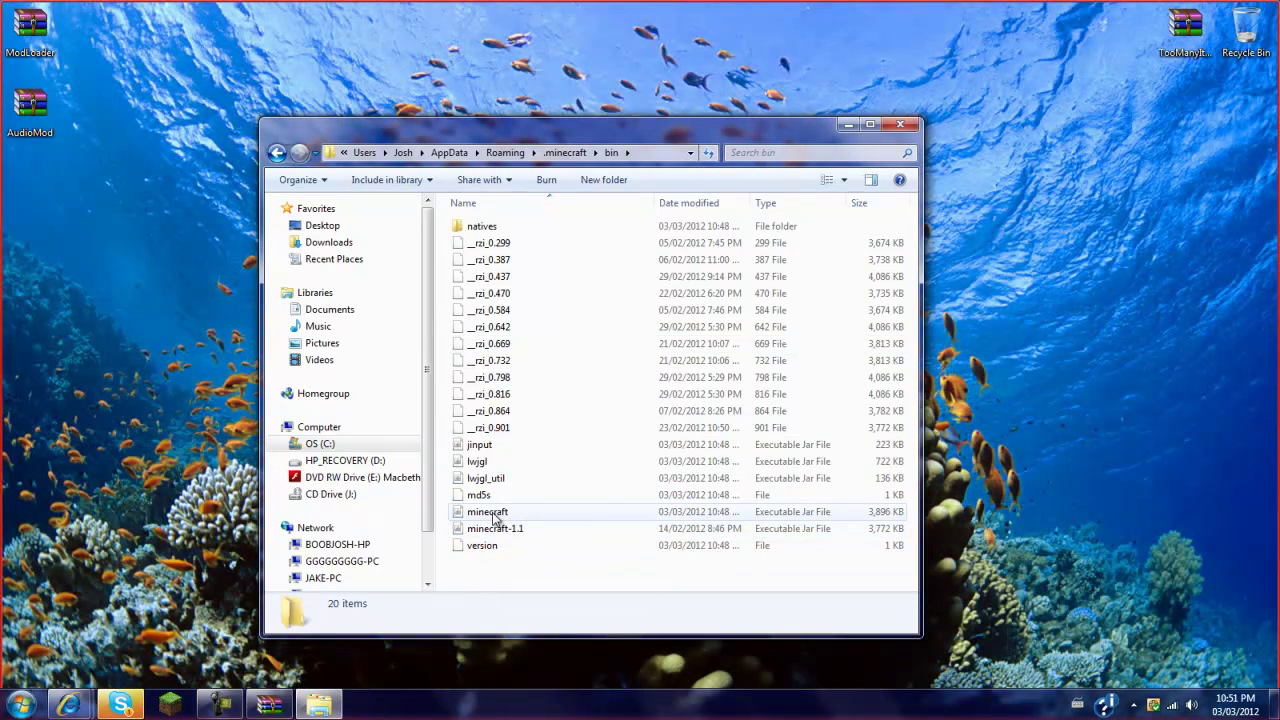
right_click(493, 516)
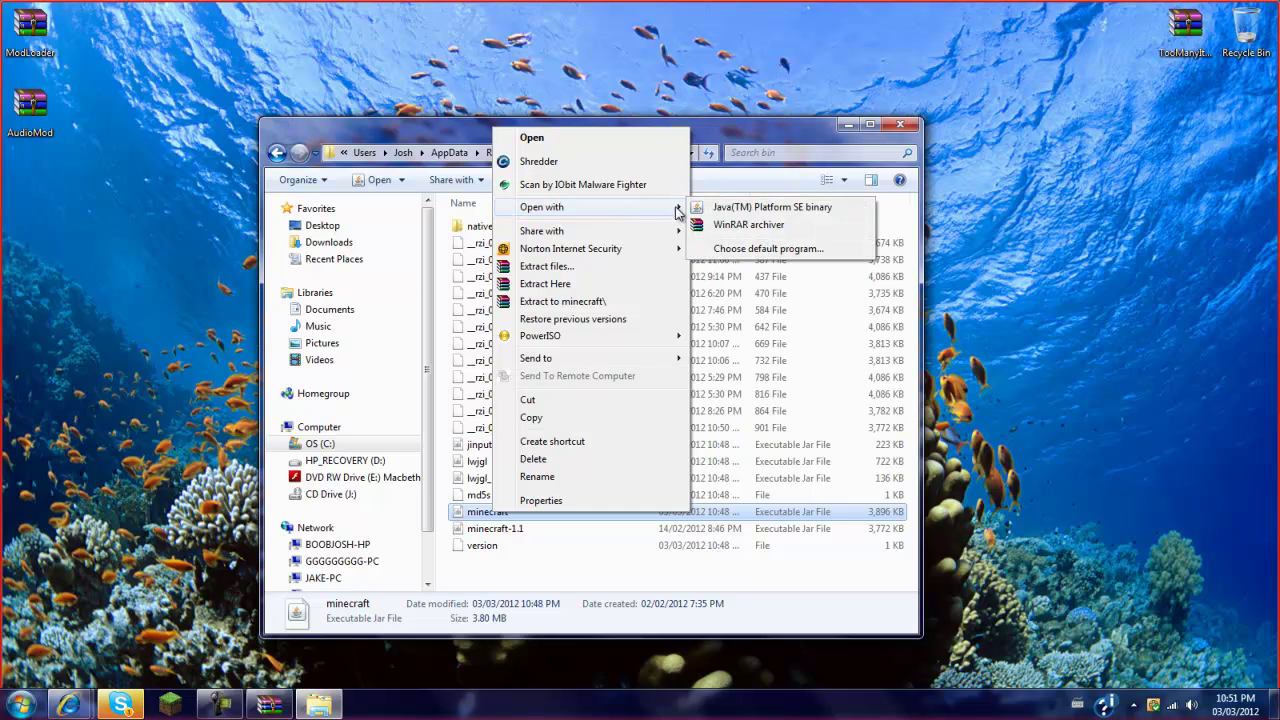
Open minecraft.jar in WinRAR, close the bin folder window, and move the archive to the right half
click(727, 225)
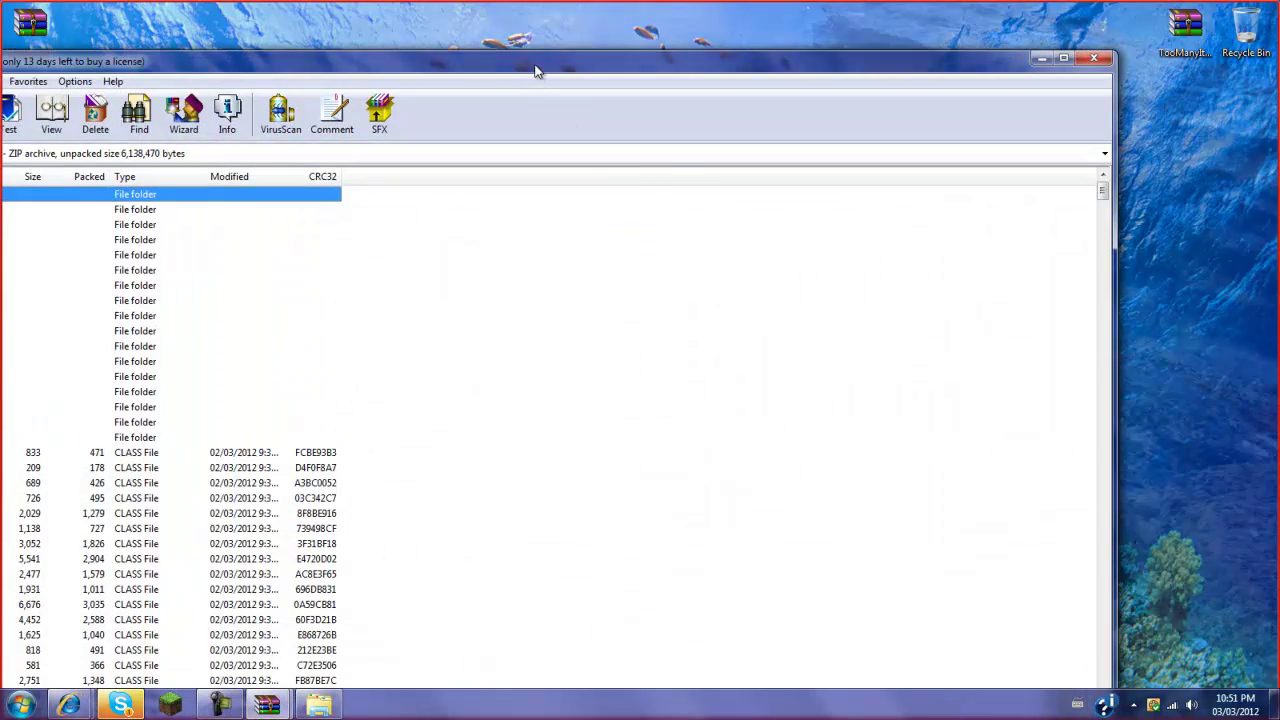
drag(534, 64, 552, 309)
click(900, 124)
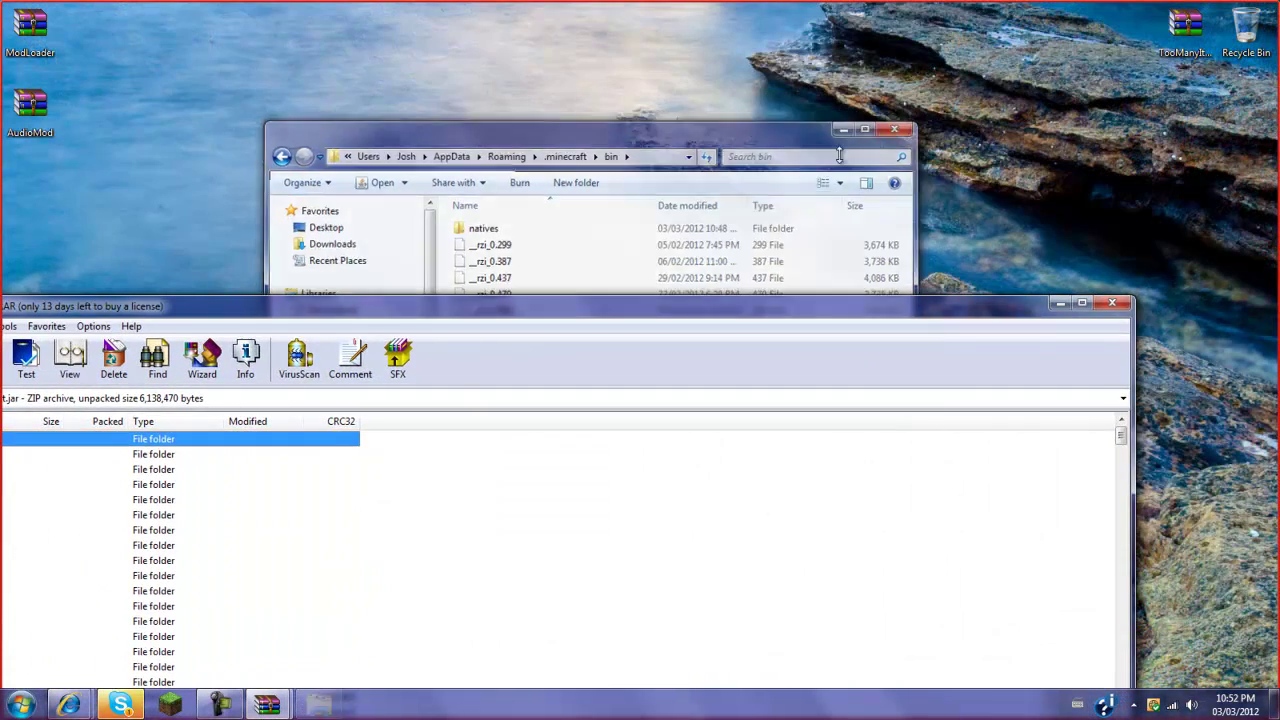
drag(366, 314, 1272, 212)
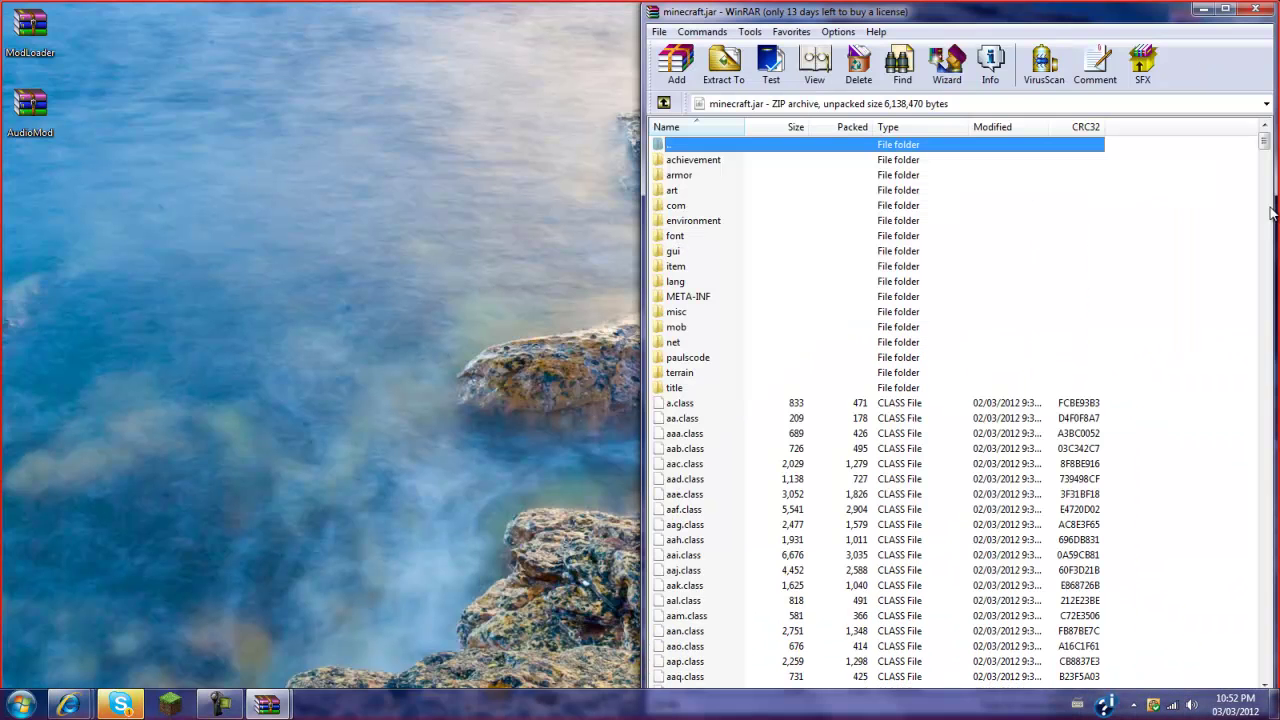
Delete the META-INF folder from minecraft.jar and confirm
click(709, 294)
right_click(709, 294)
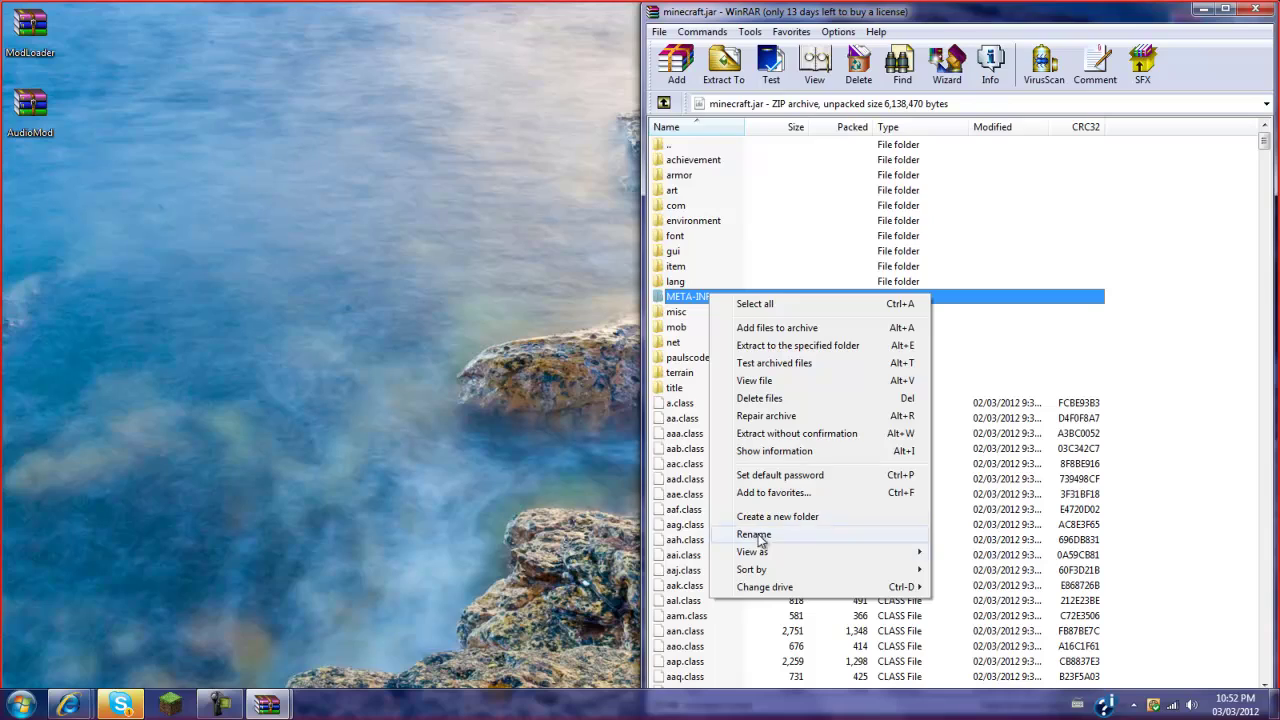
click(759, 398)
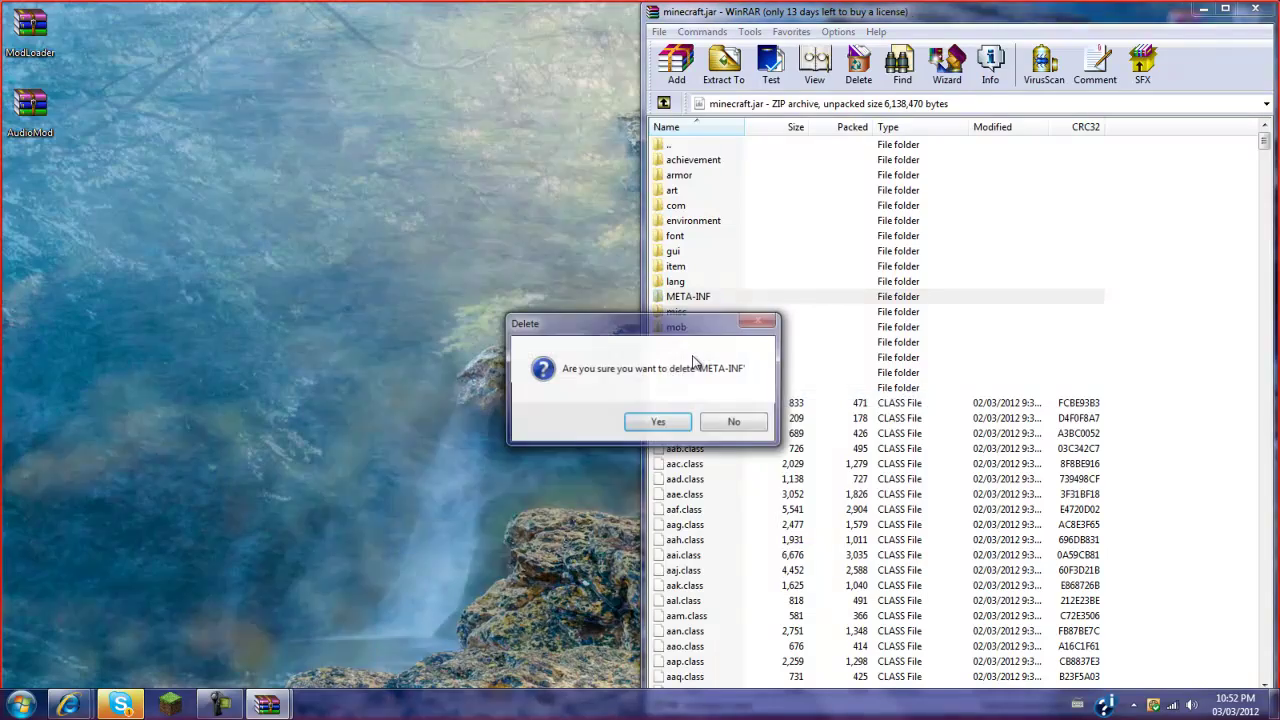
click(658, 421)
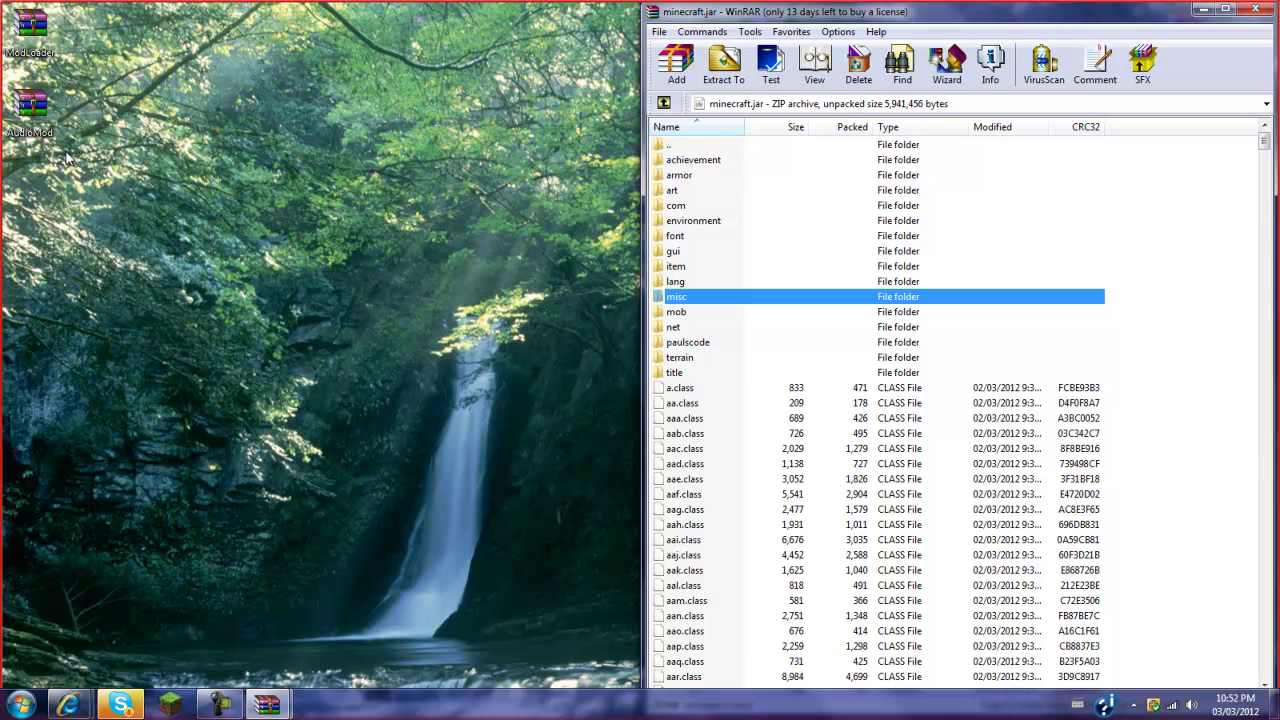
Bring ModLoader.zip to the front and place it on the left half beside minecraft.jar
click(41, 50)
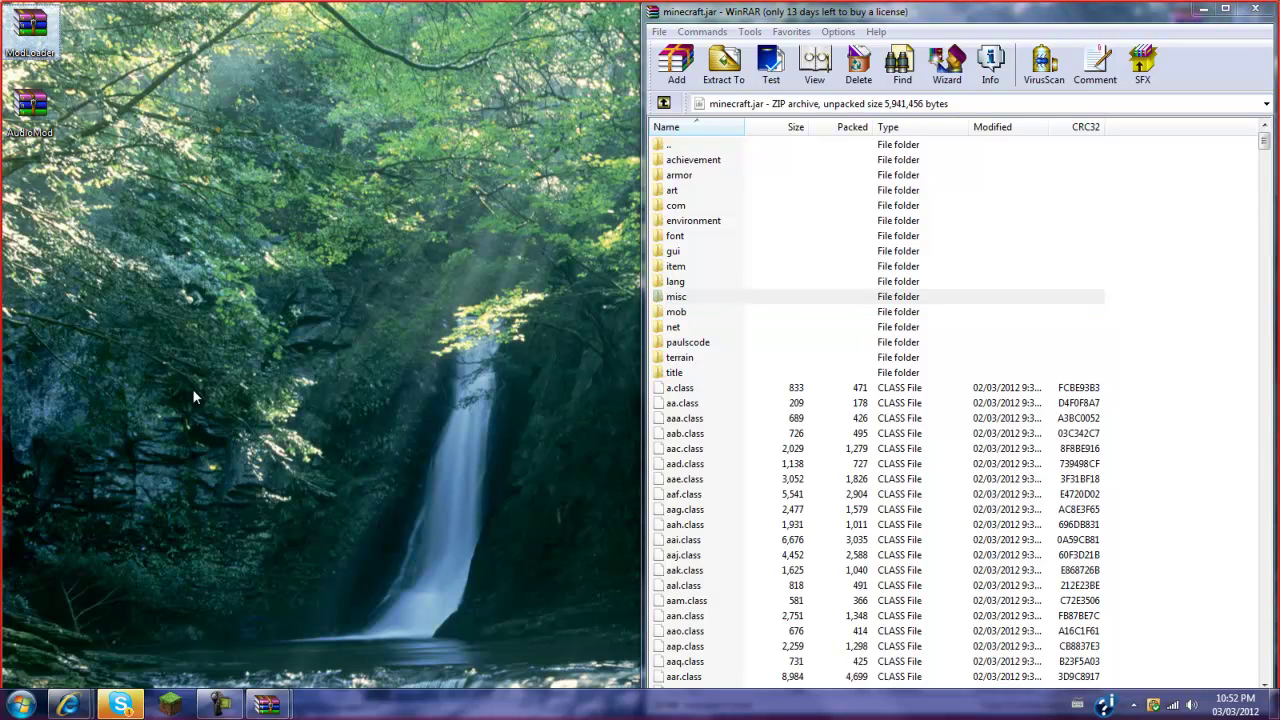
mouse_move(266, 704)
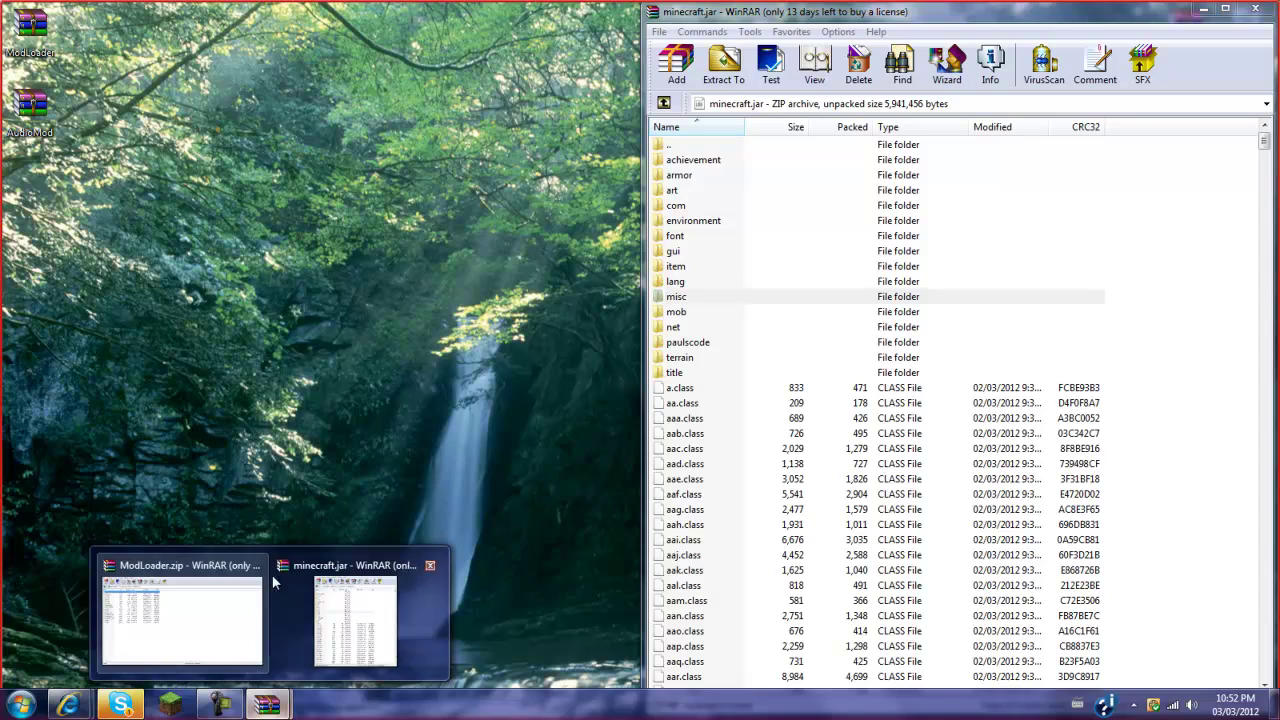
click(208, 594)
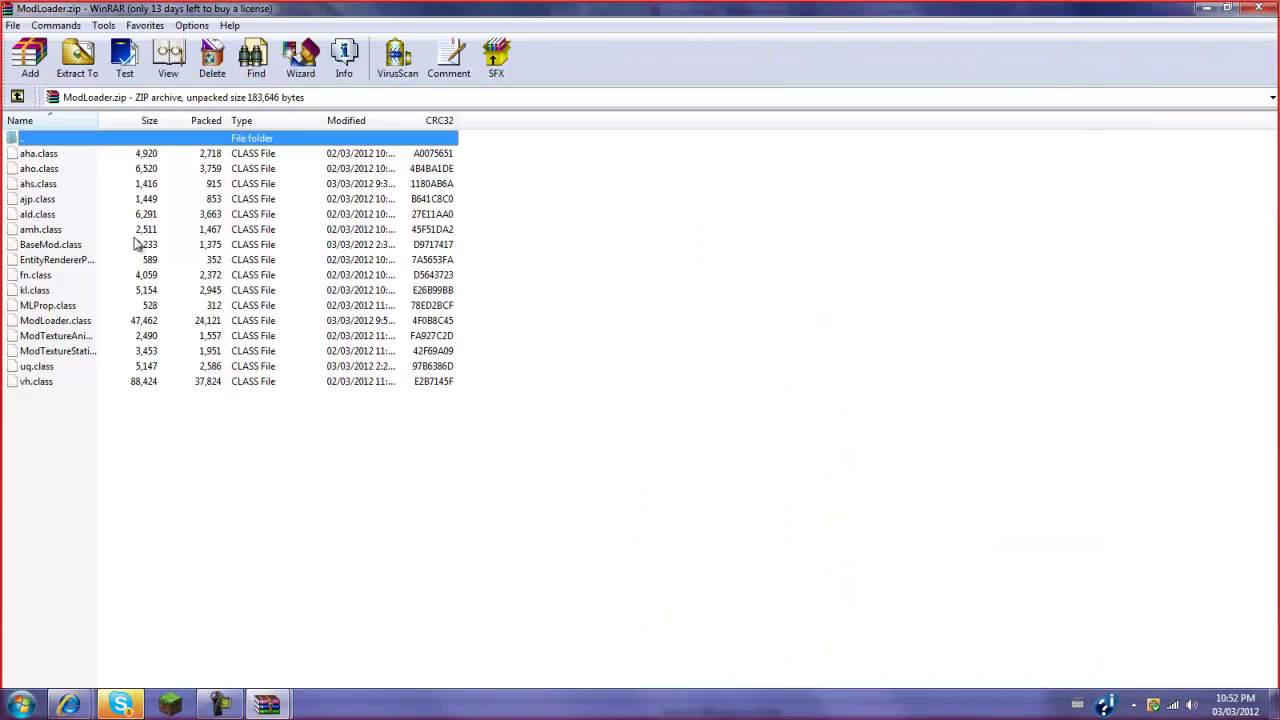
drag(325, 17, 3, 210)
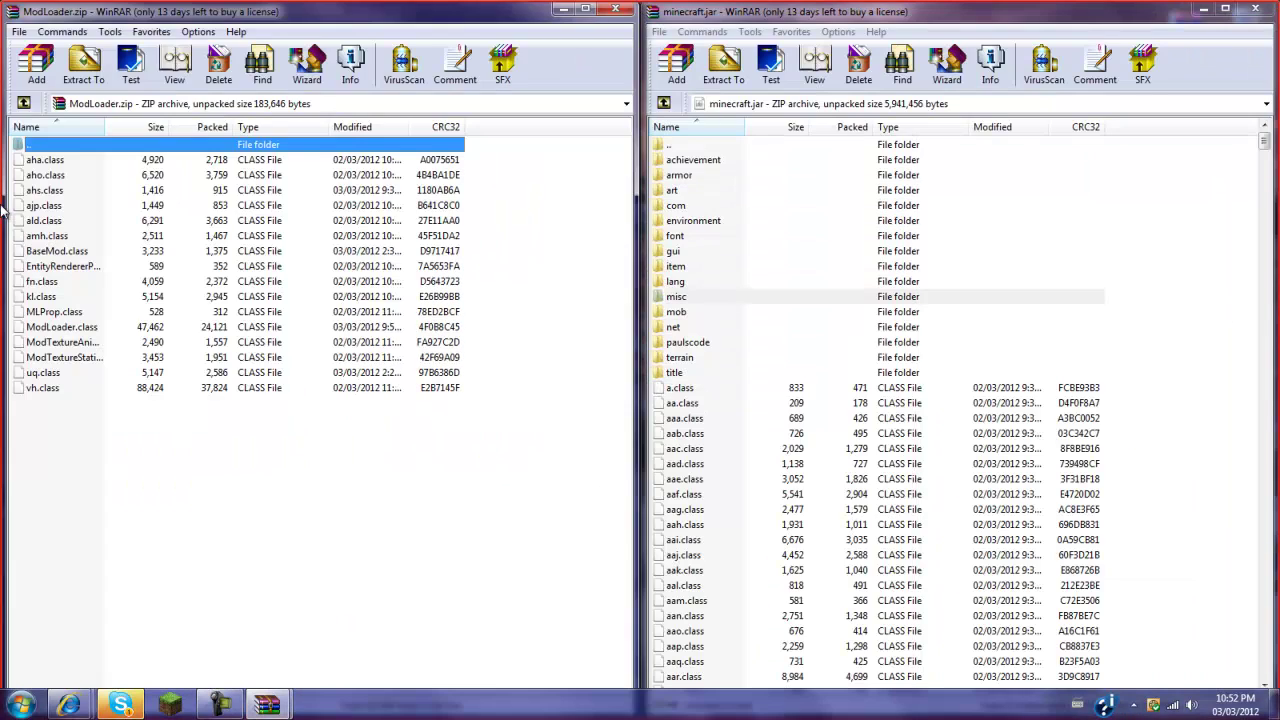
Copy all ModLoader class files into minecraft.jar, confirm with OK, and close ModLoader.zip
drag(68, 452, 31, 146)
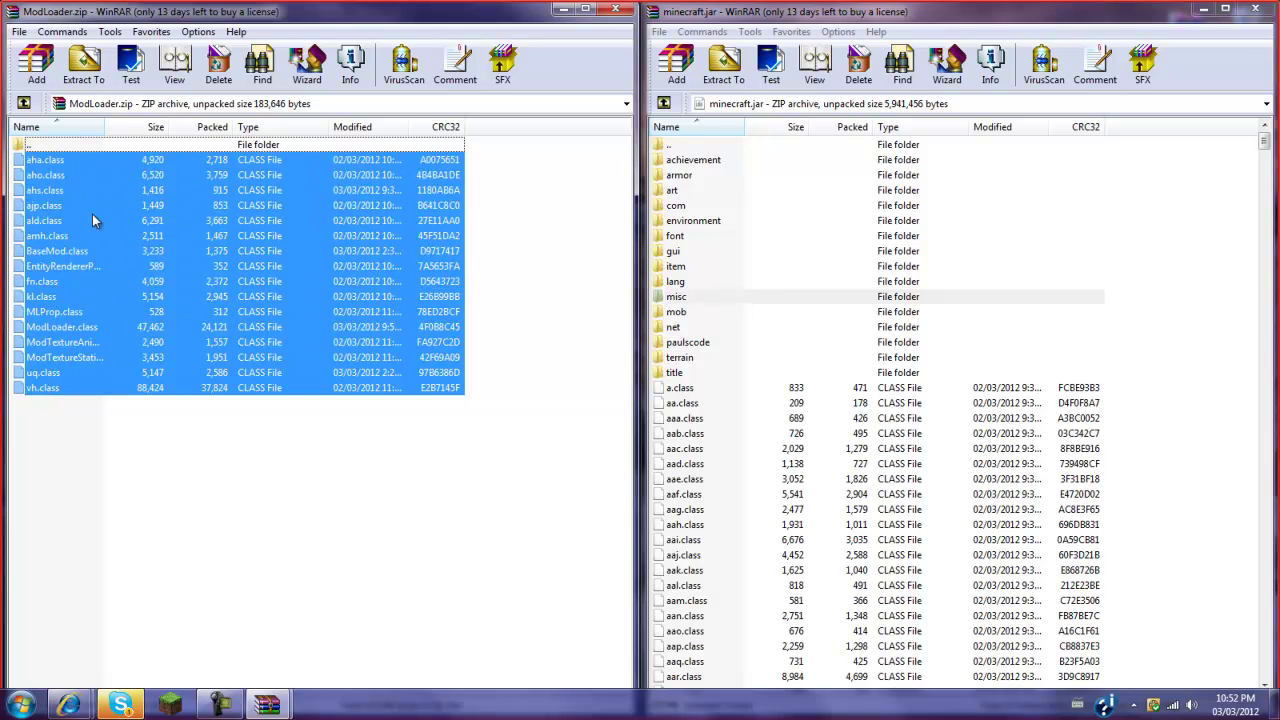
drag(98, 228, 617, 344)
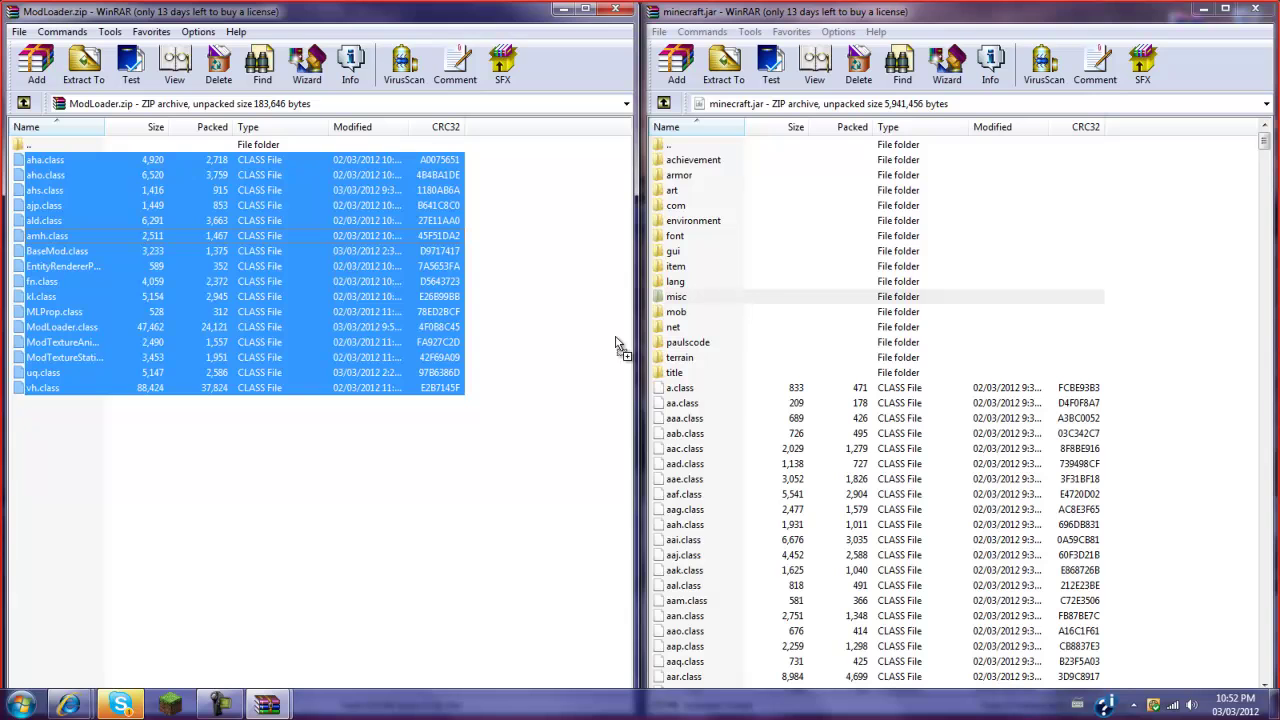
drag(912, 465, 913, 466)
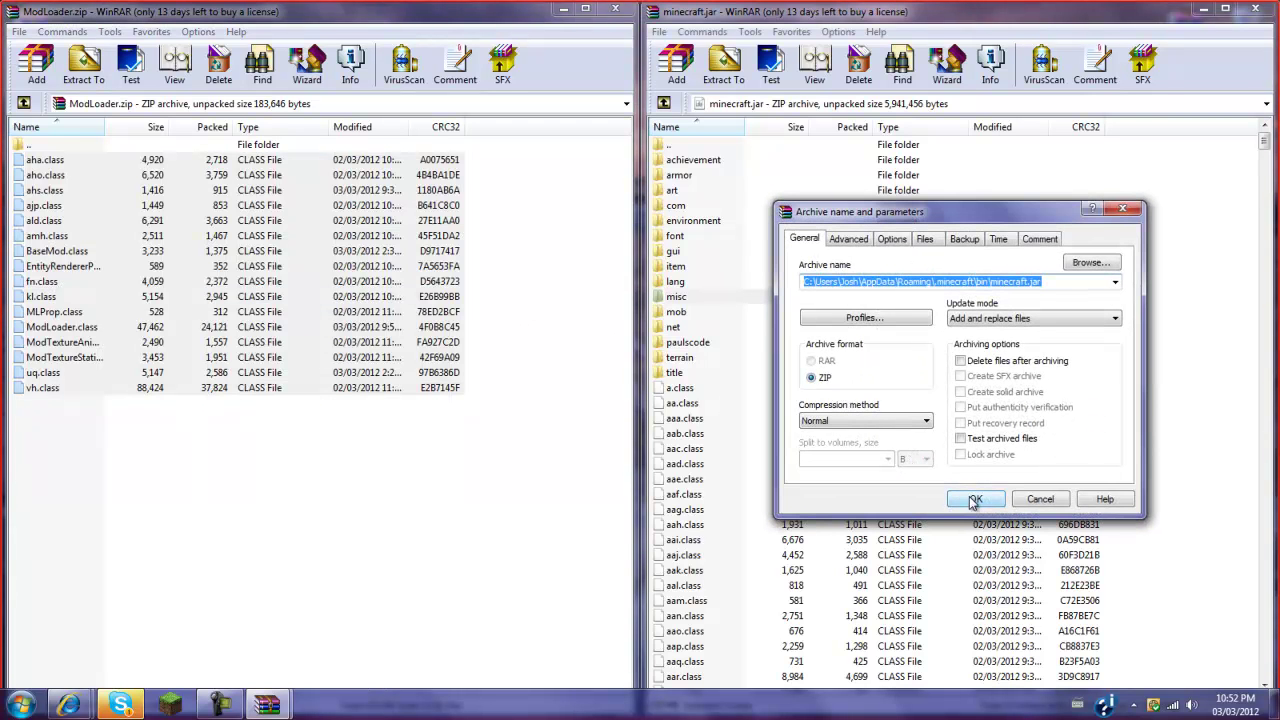
click(973, 499)
click(615, 9)
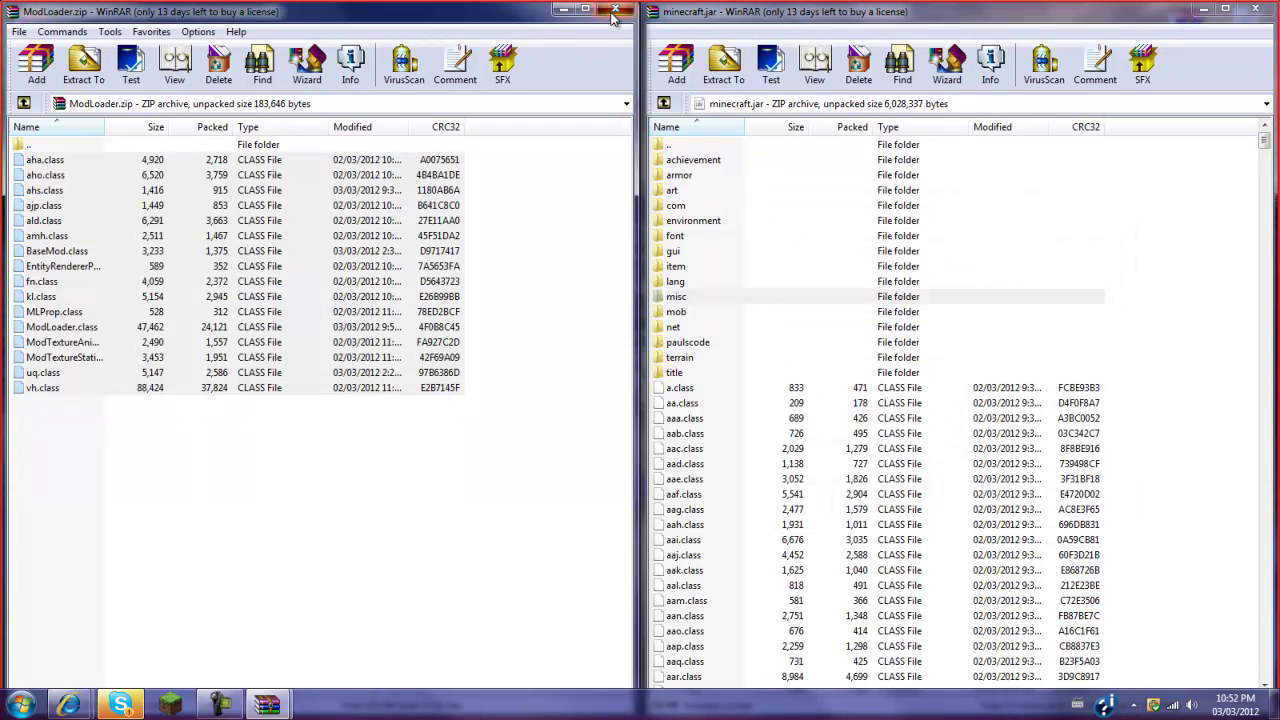
Open AudioMod.zip from the desktop and place it on the left half of the screen
click(27, 121)
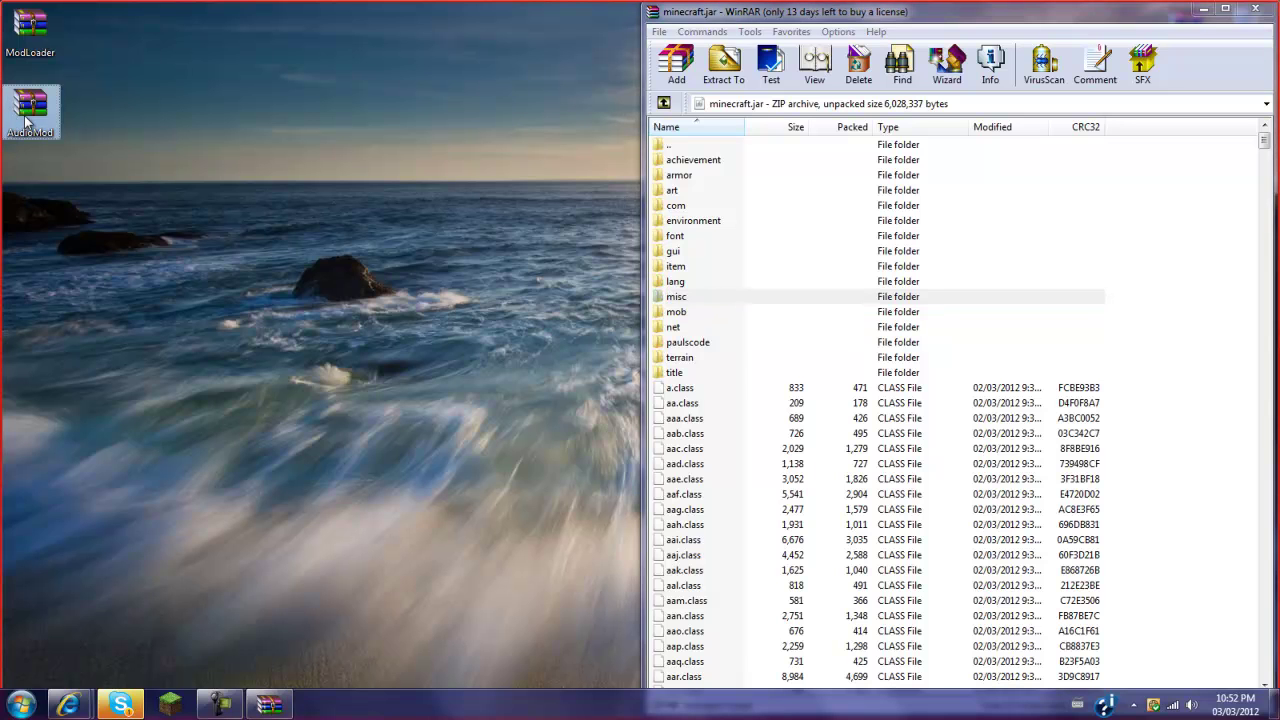
double_click(27, 121)
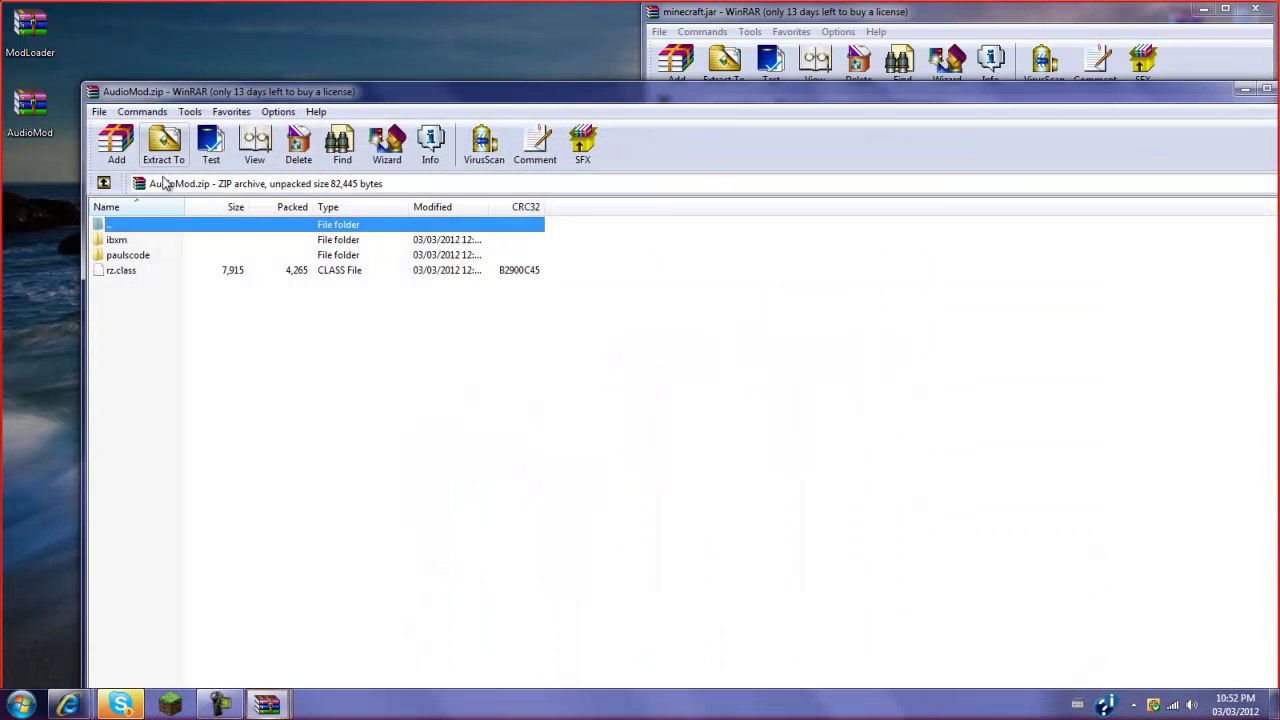
drag(323, 57, 4, 42)
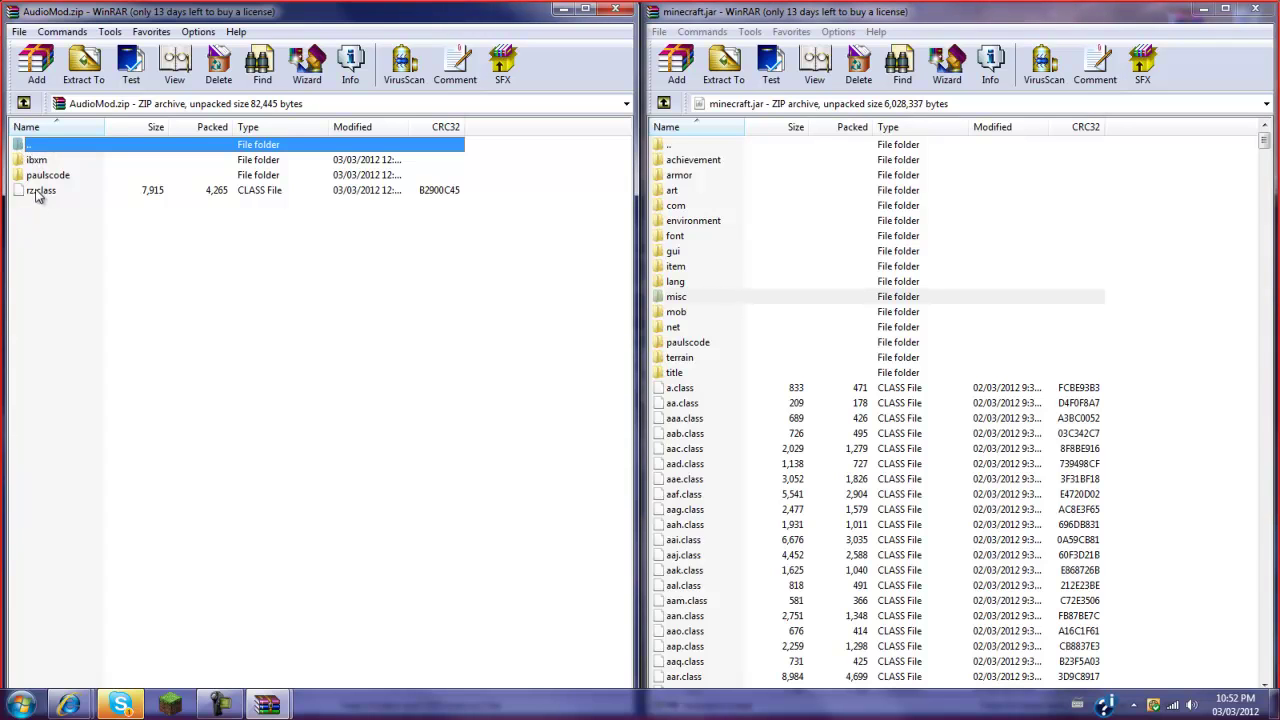
Copy ibxm, paulscode and rz.class into minecraft.jar, check the new folders, and close AudioMod.zip
drag(37, 217, 53, 176)
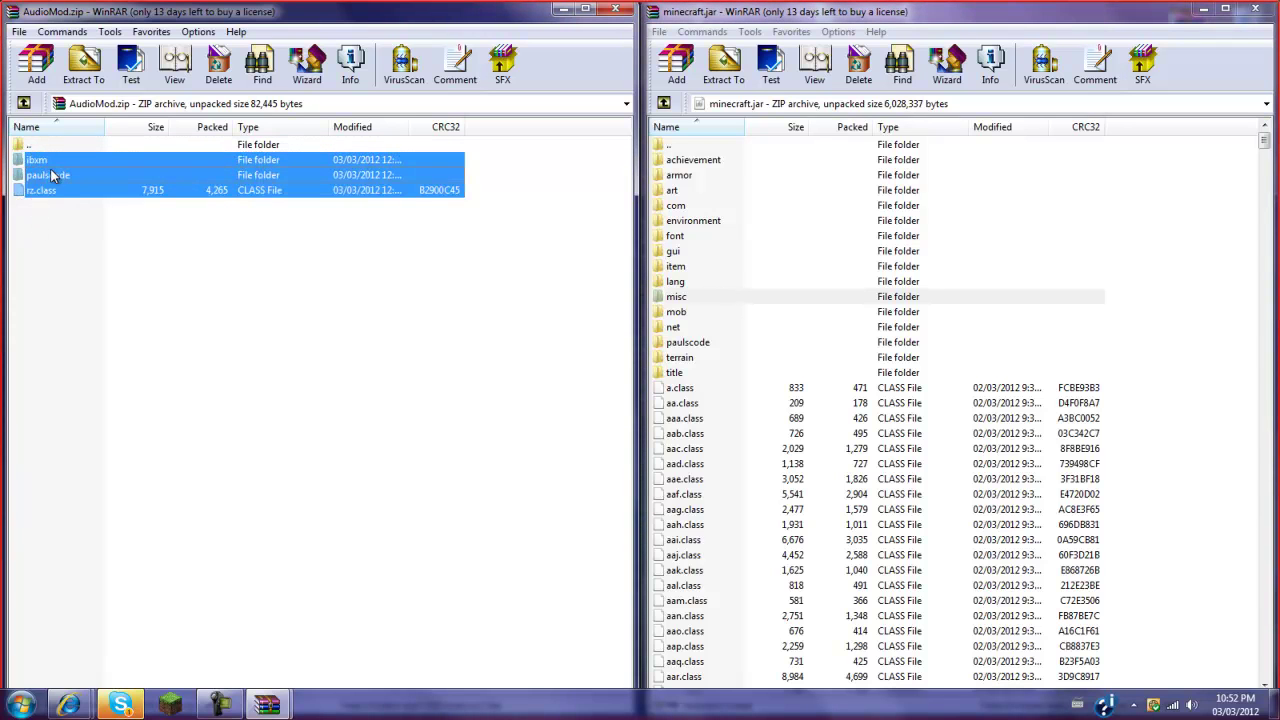
drag(750, 450, 752, 452)
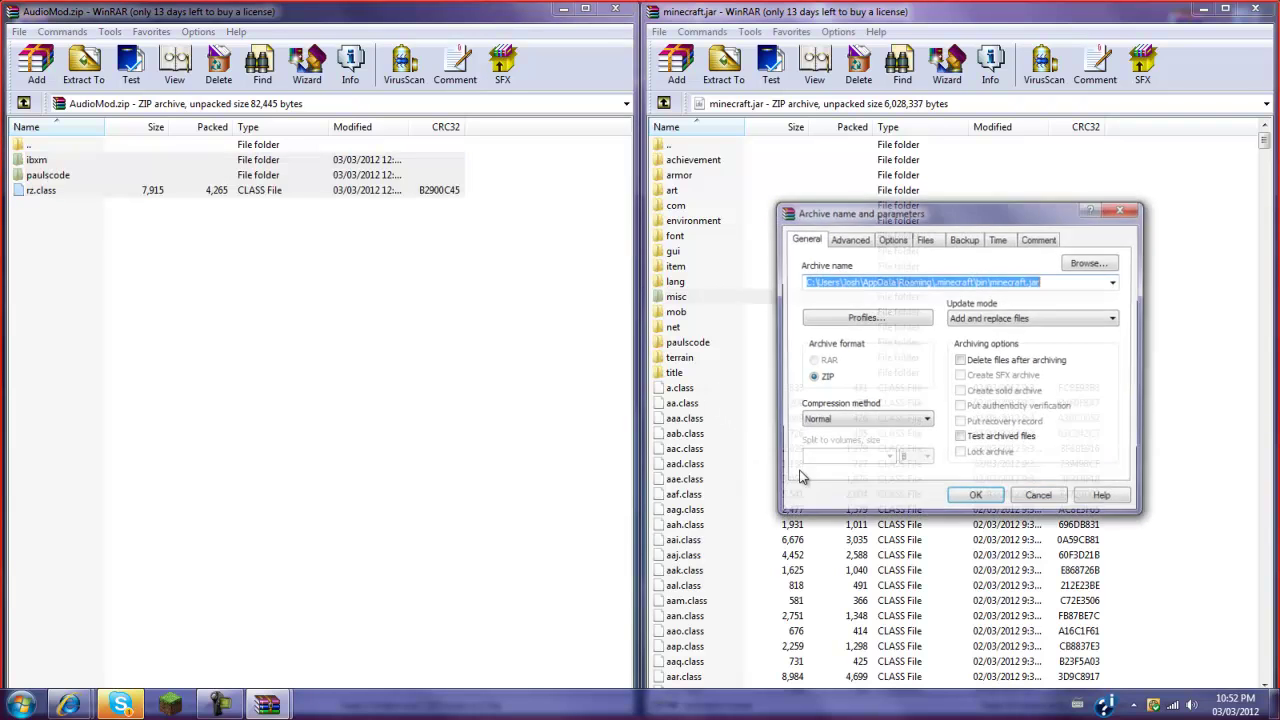
click(976, 499)
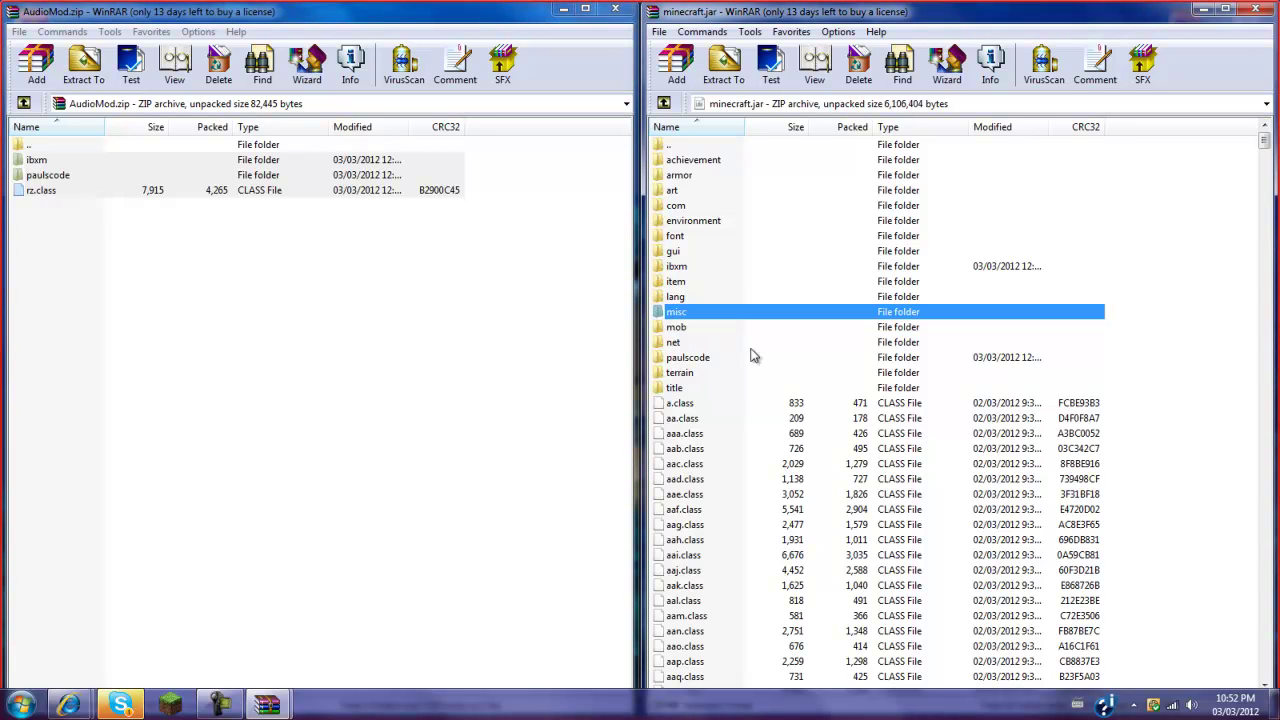
click(700, 362)
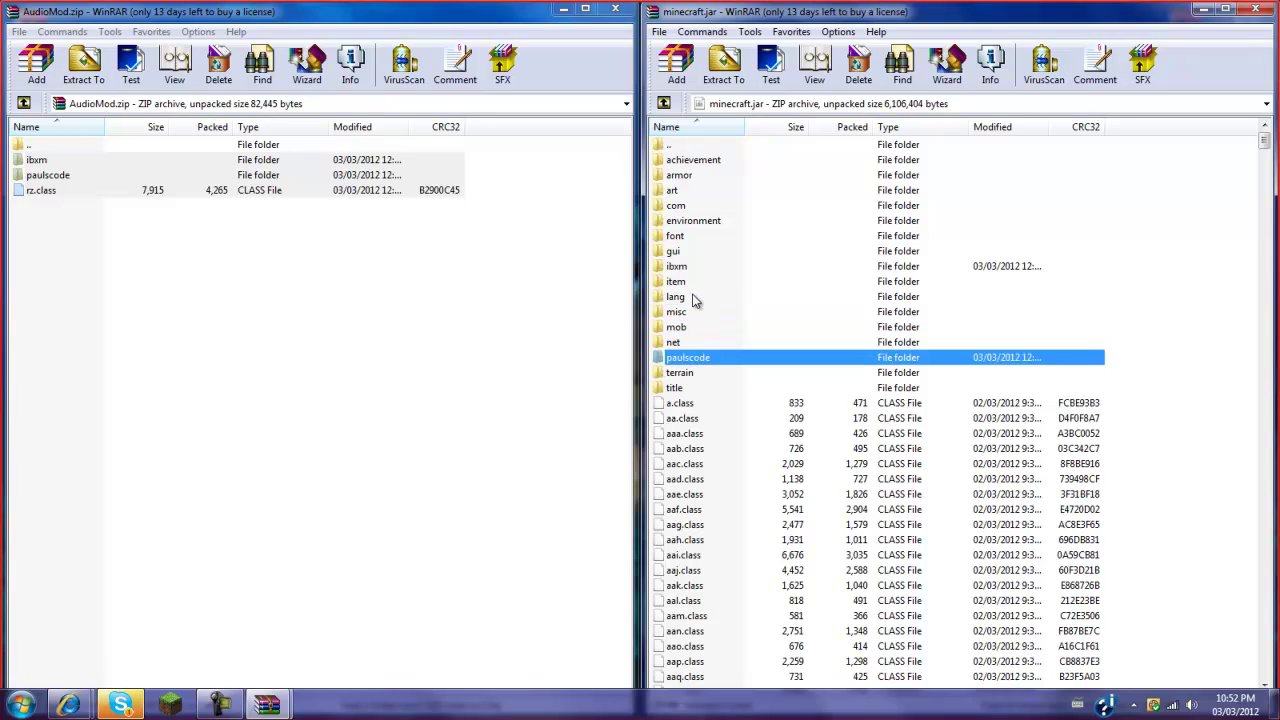
click(692, 267)
click(615, 9)
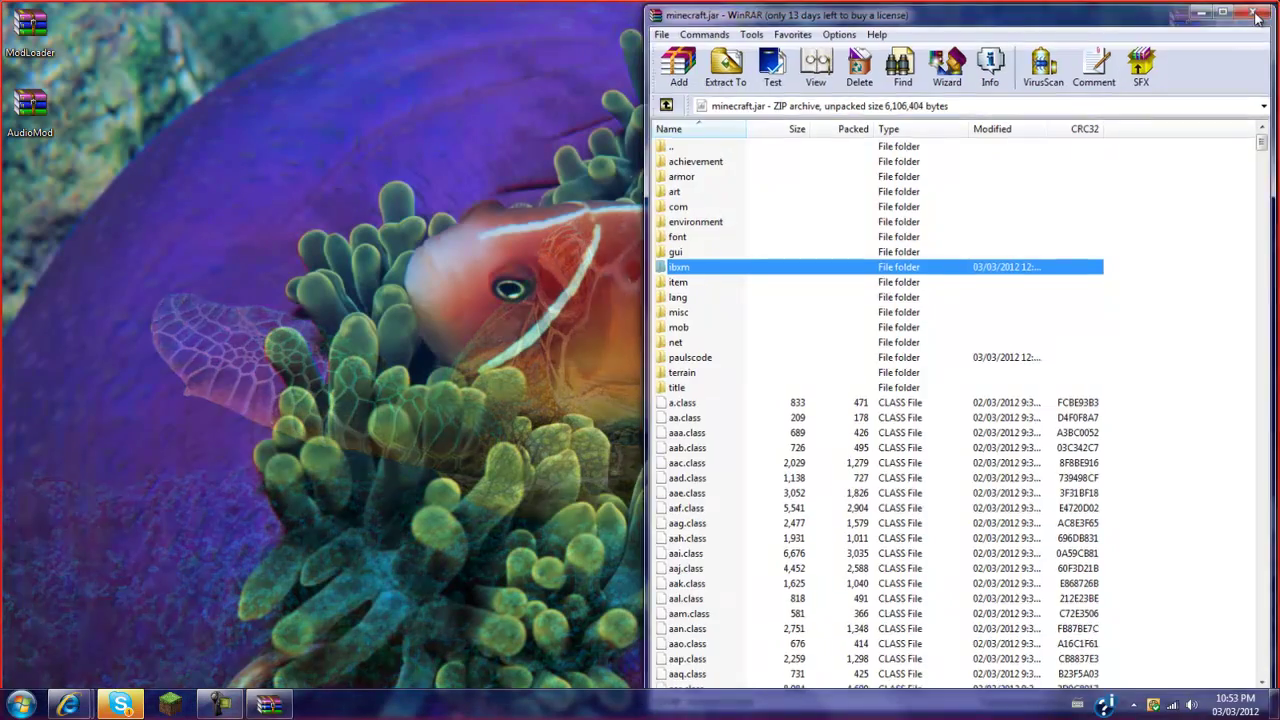
Close minecraft.jar, start the Minecraft launcher, and log in to launch Minecraft 1.2.3
click(1256, 11)
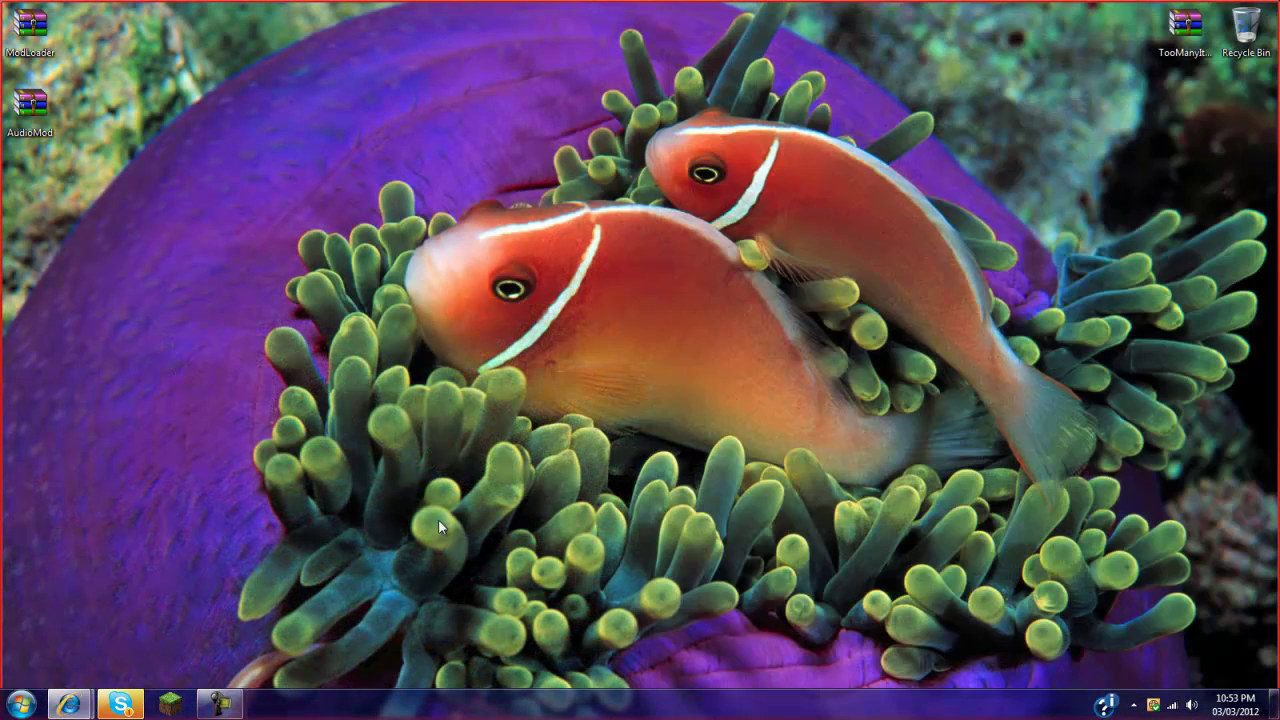
click(169, 706)
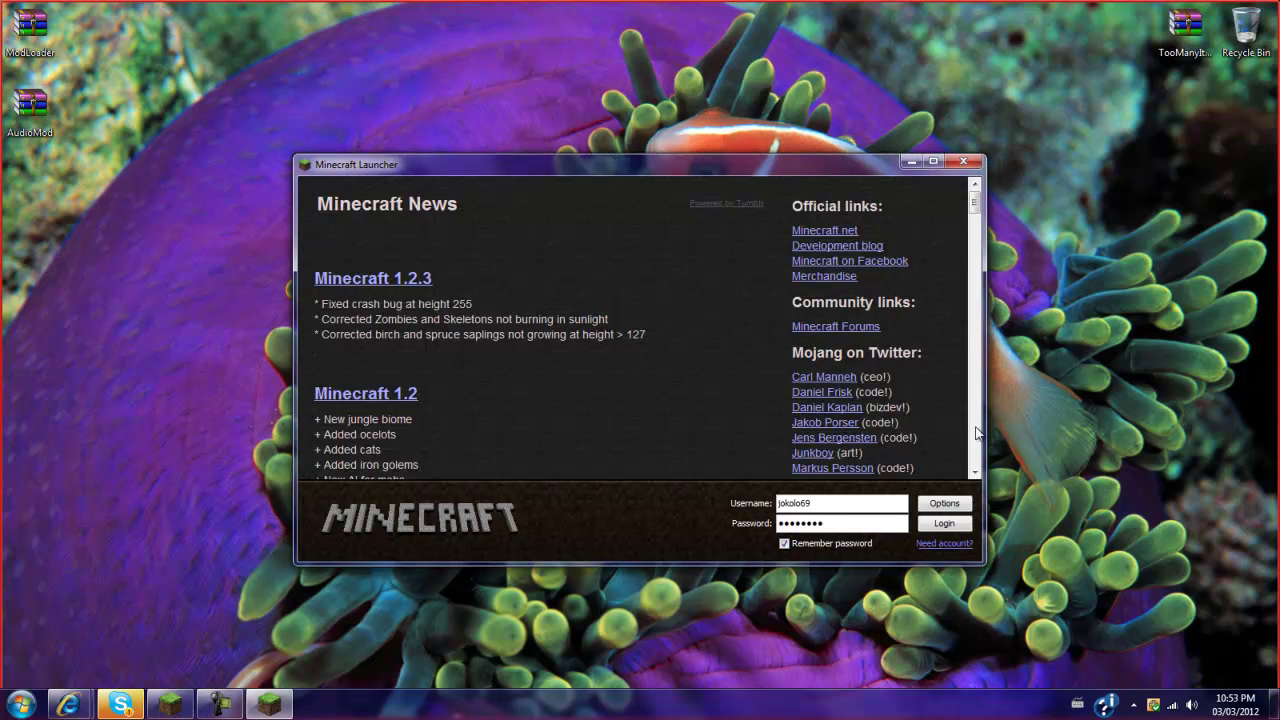
click(946, 528)
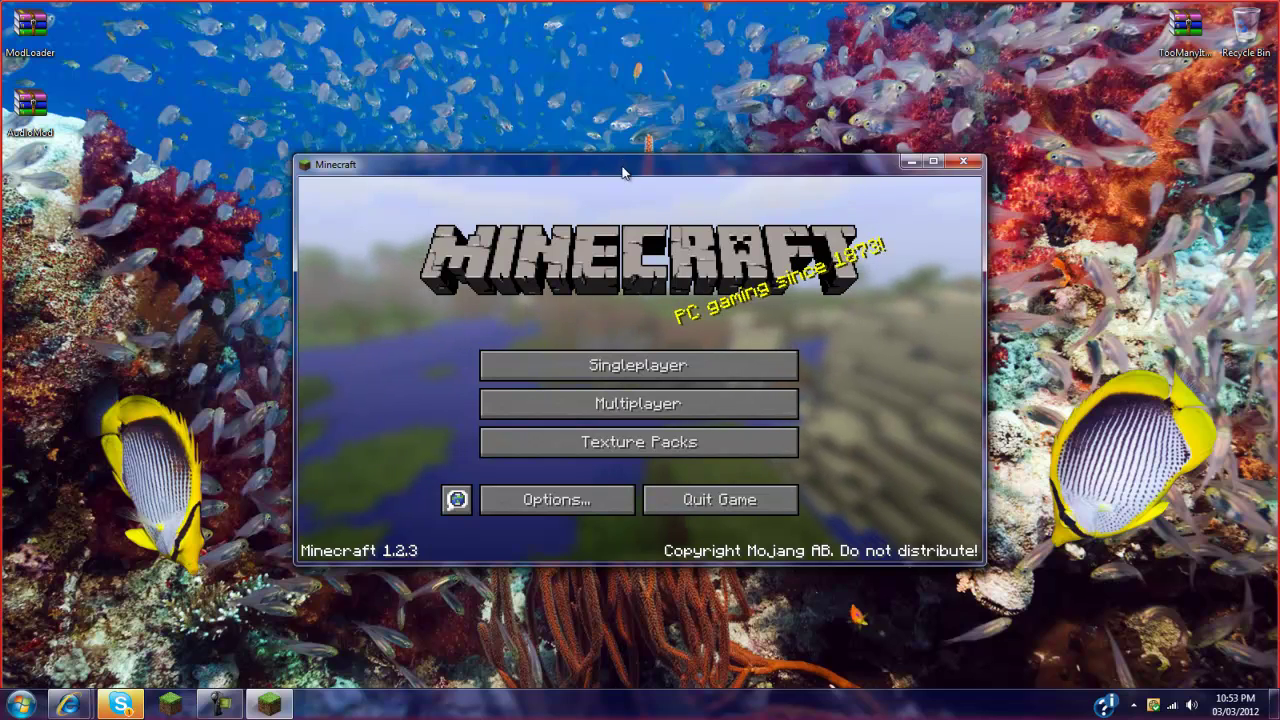
Maximize the Minecraft window so the 1.2.3 main menu fills the screen
drag(624, 174, 590, 5)
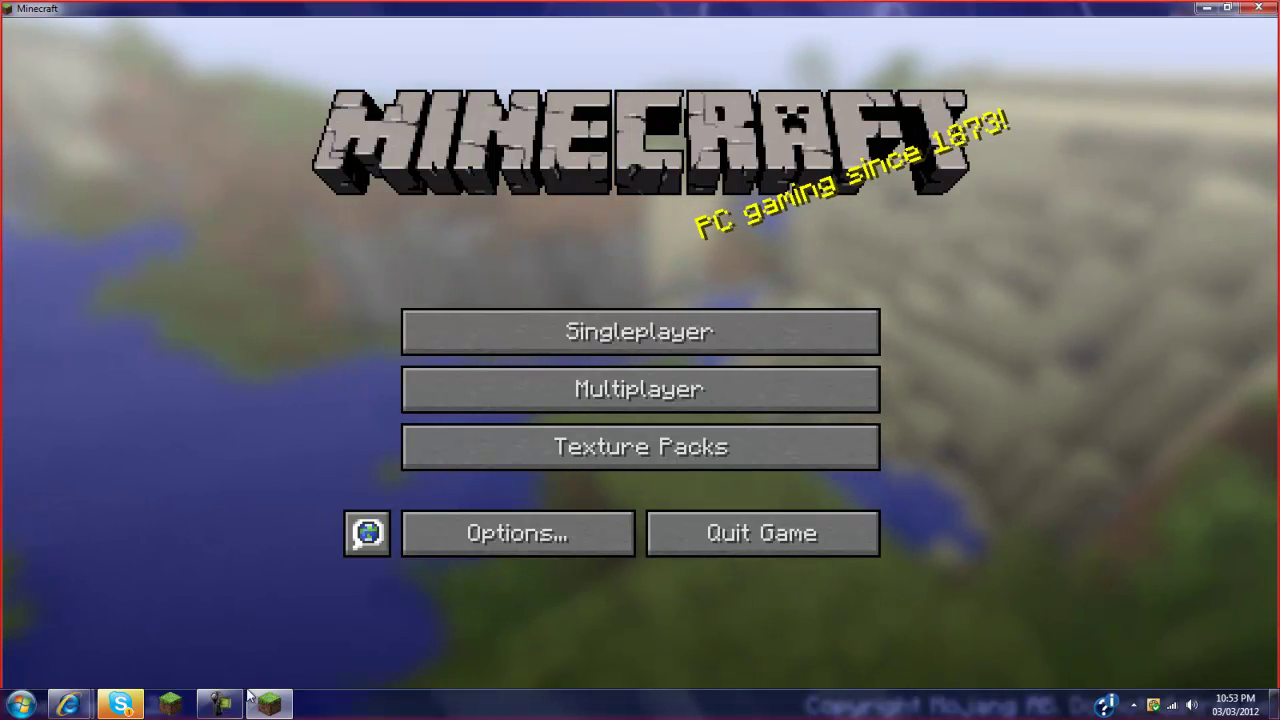
mouse_move(250, 697)
click(214, 630)
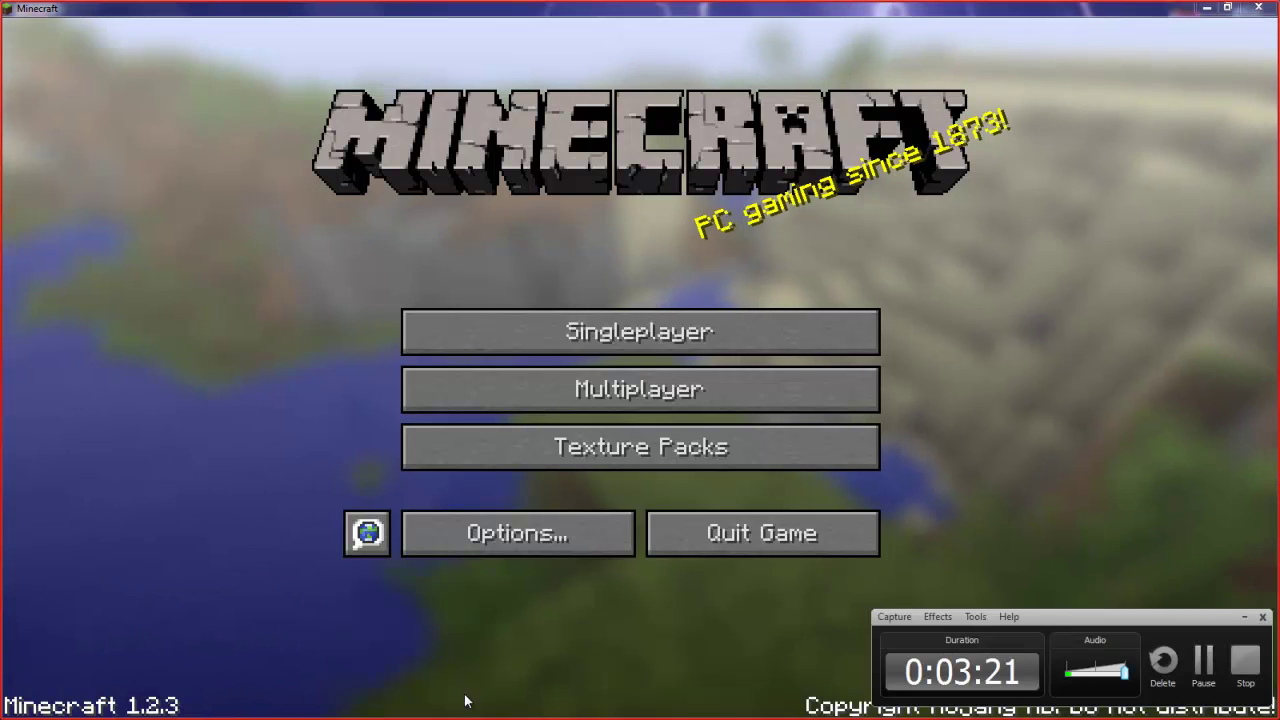